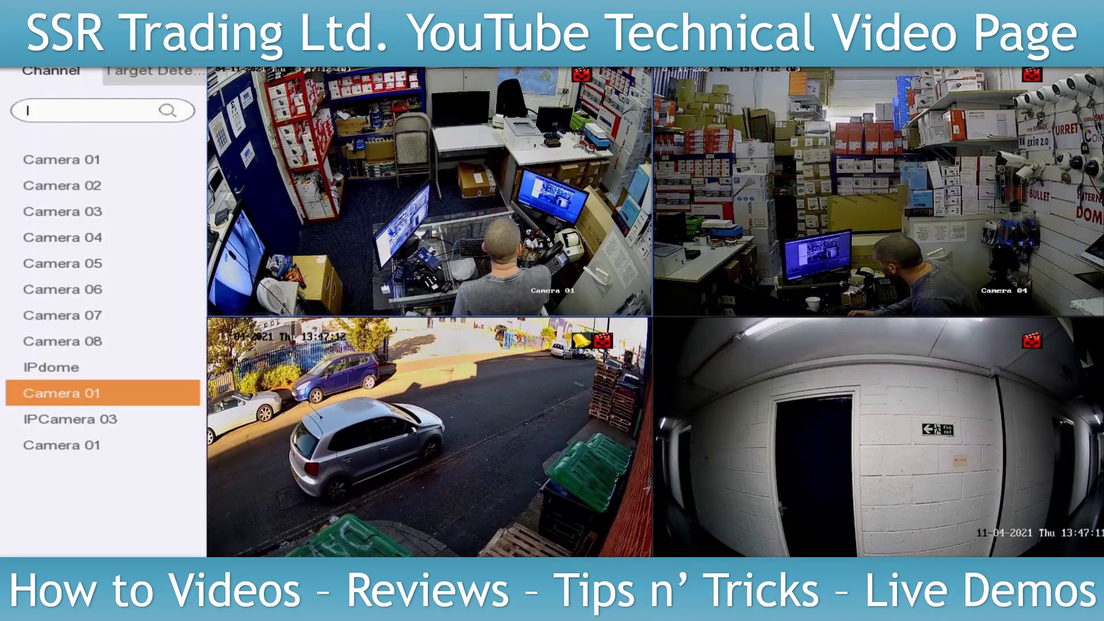
# Step: Open the hikvision.com result for the iDS-7208HUHI-K1/4S(B) Turbo HD DVR with AcuSense
pyautogui.moveTo(246, 237); pyautogui.dragTo(390, 444)
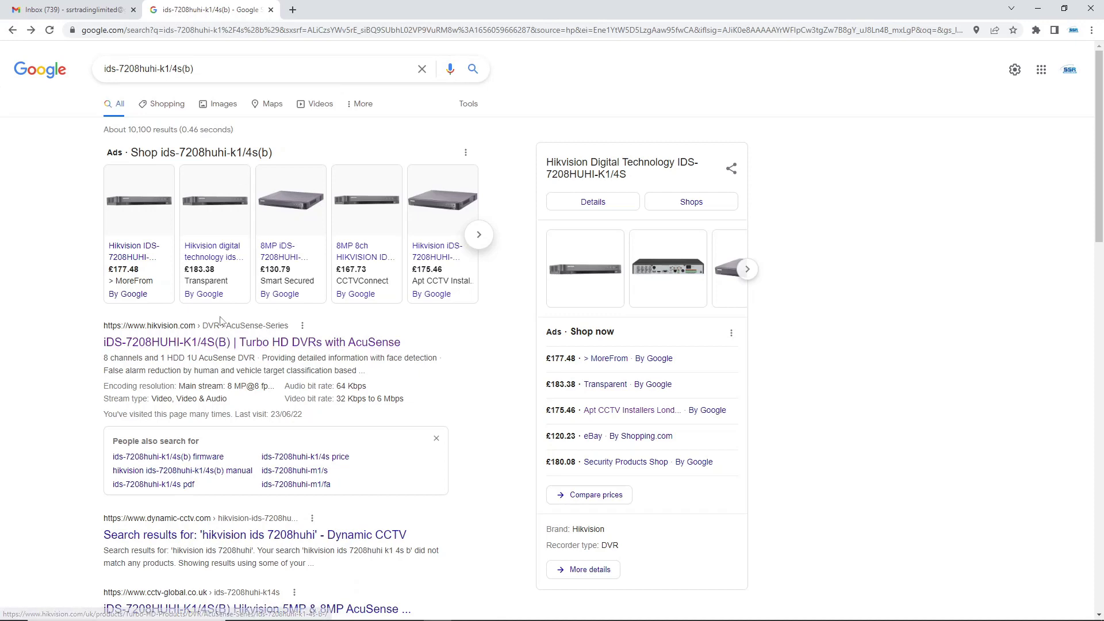
pyautogui.click(192, 344)
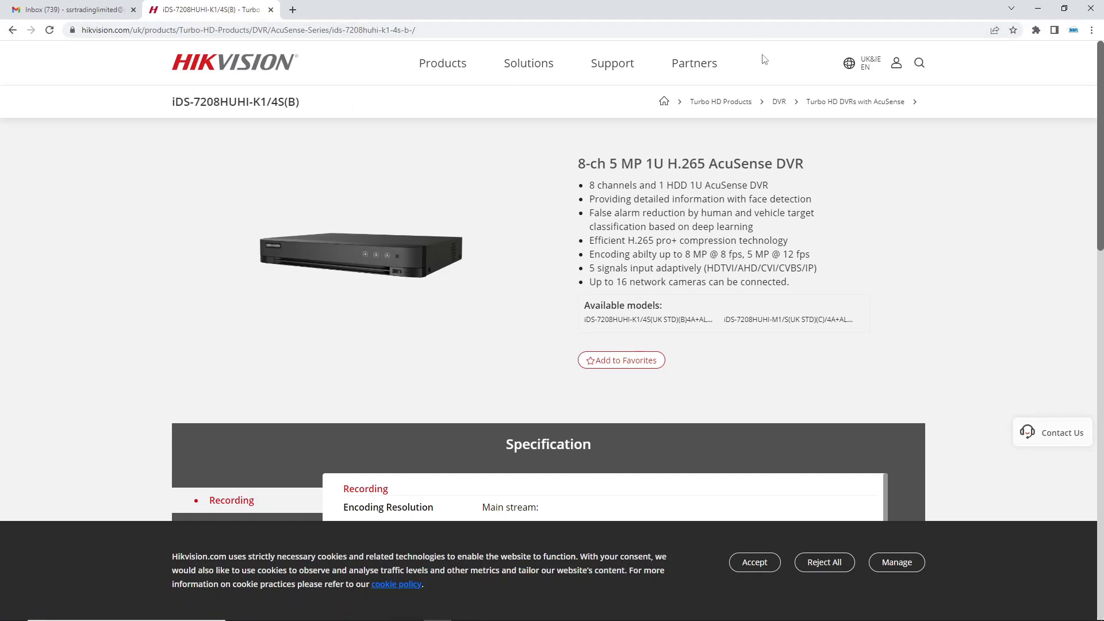
# Step: In the Download Center, check supported models and download Firmware_Europe_V4.70.111_220609, accepting the terms
pyautogui.scroll(-2, 199, 276)
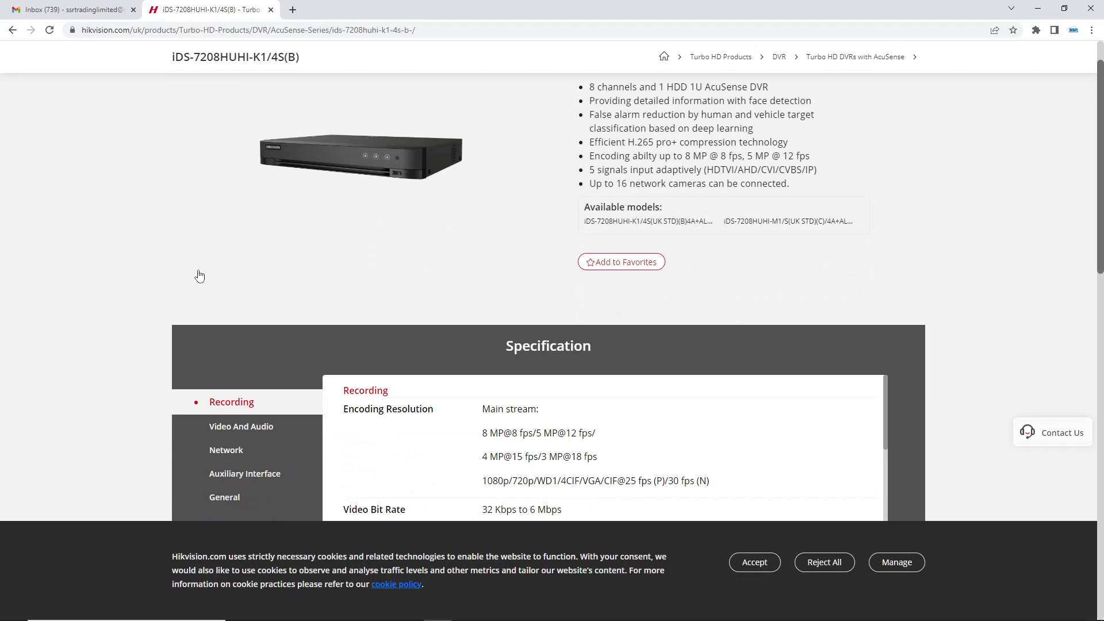
pyautogui.scroll(-5, 200, 276)
pyautogui.scroll(-5, 147, 268)
pyautogui.scroll(-1, 144, 267)
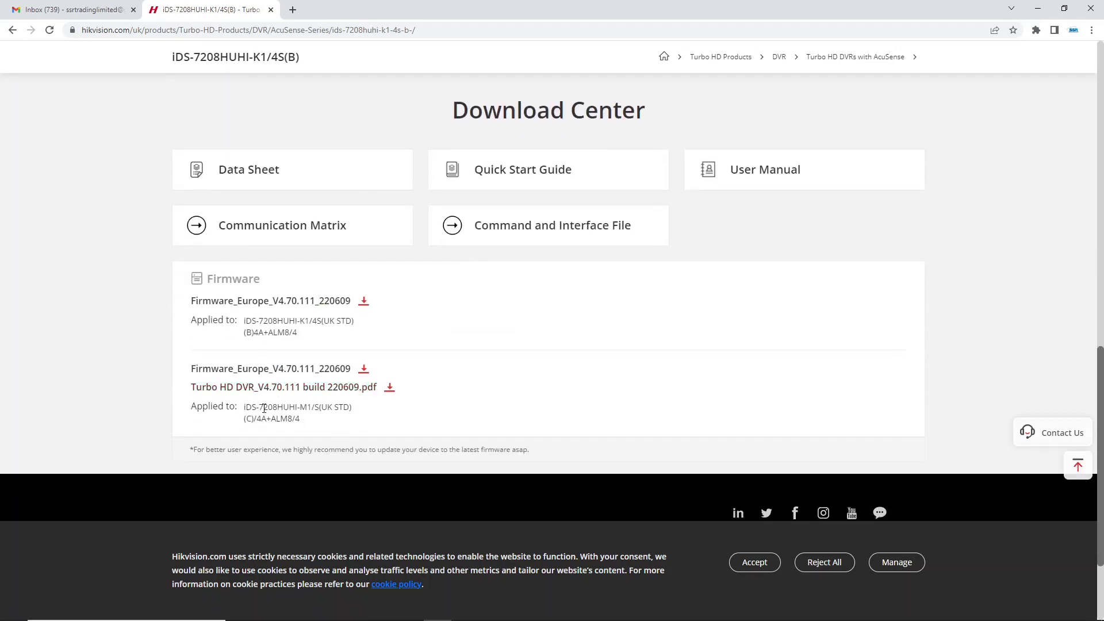
pyautogui.moveTo(244, 323)
pyautogui.mouseDown()
pyautogui.moveTo(254, 333)
pyautogui.moveTo(244, 332)
pyautogui.mouseUp()
pyautogui.click(256, 331)
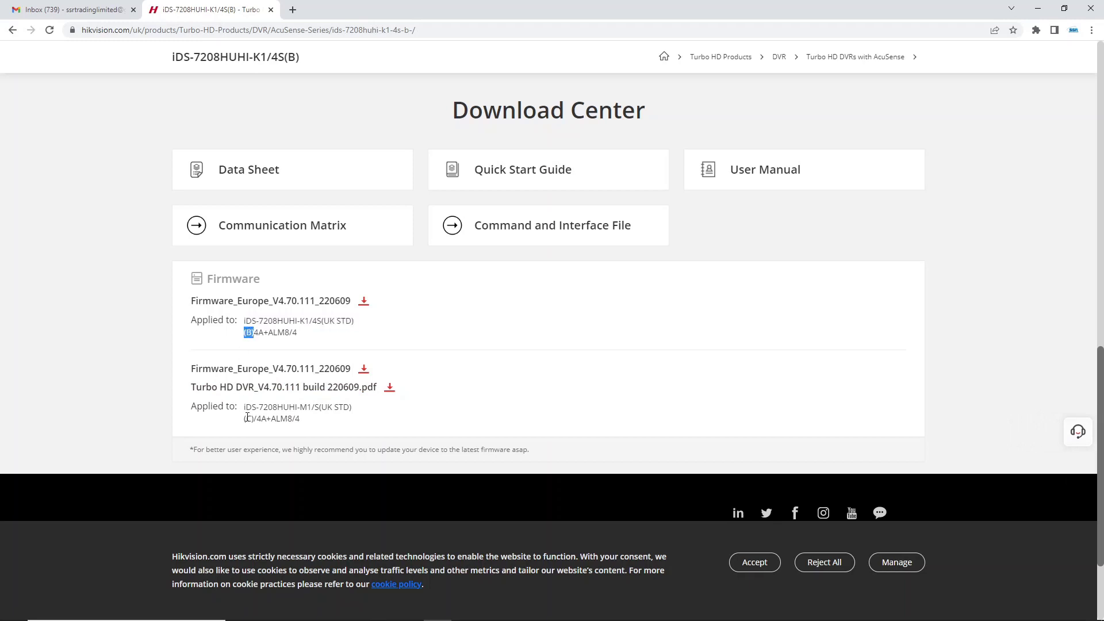
pyautogui.moveTo(254, 418); pyautogui.dragTo(251, 418)
pyautogui.click(248, 347)
pyautogui.click(281, 306)
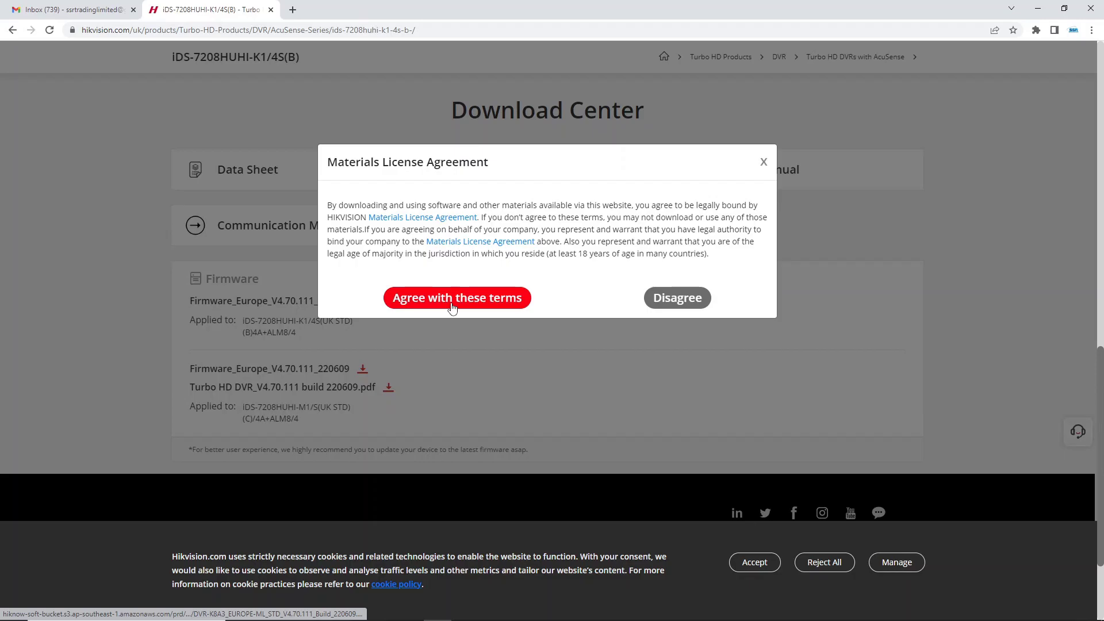
pyautogui.click(453, 305)
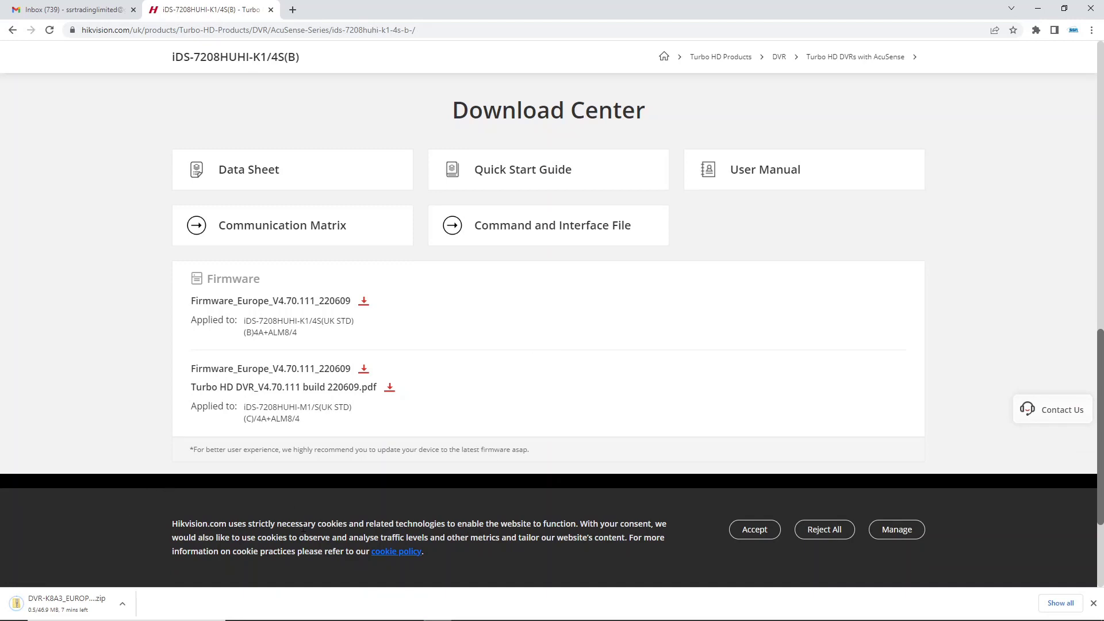
# Step: Cancel the duplicate firmware download and bring the Downloads folder forward
pyautogui.click(296, 609)
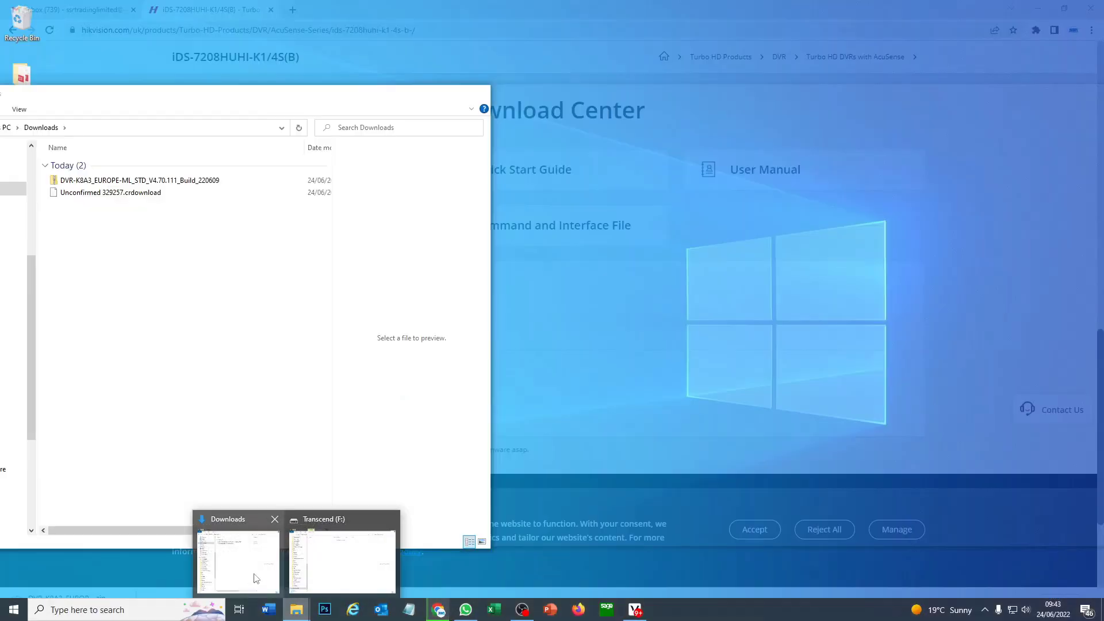
pyautogui.click(255, 580)
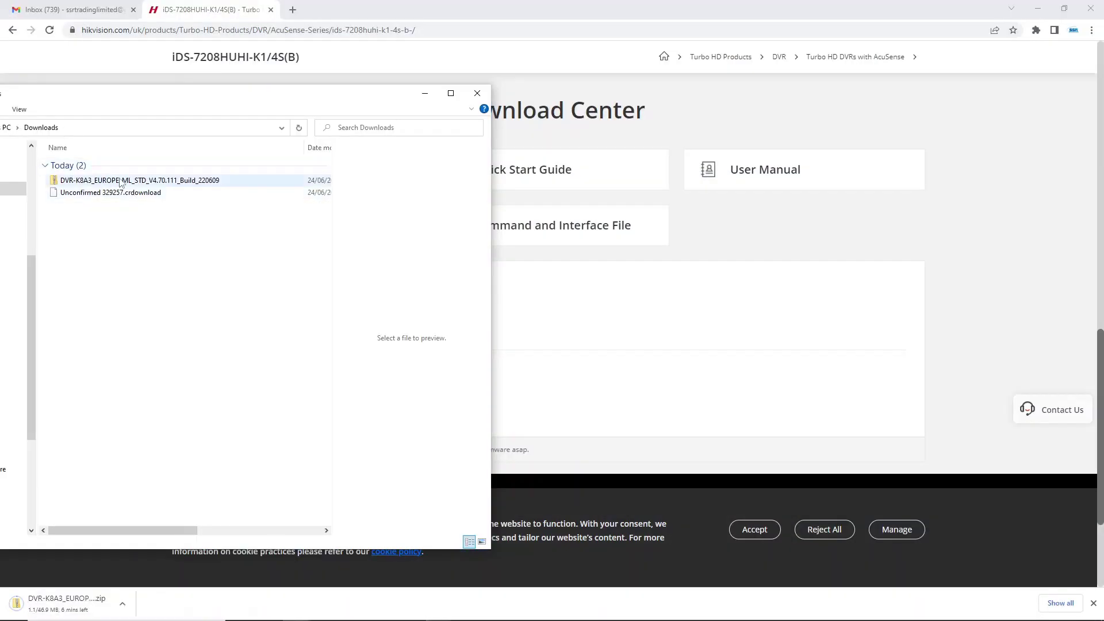
pyautogui.click(122, 604)
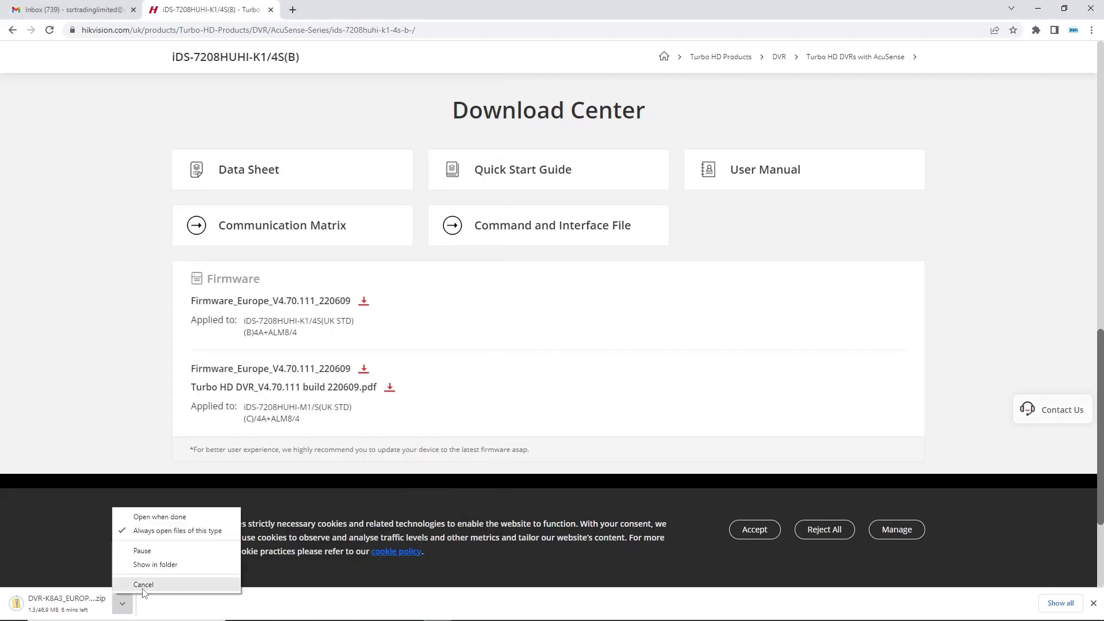
pyautogui.click(143, 591)
pyautogui.click(296, 610)
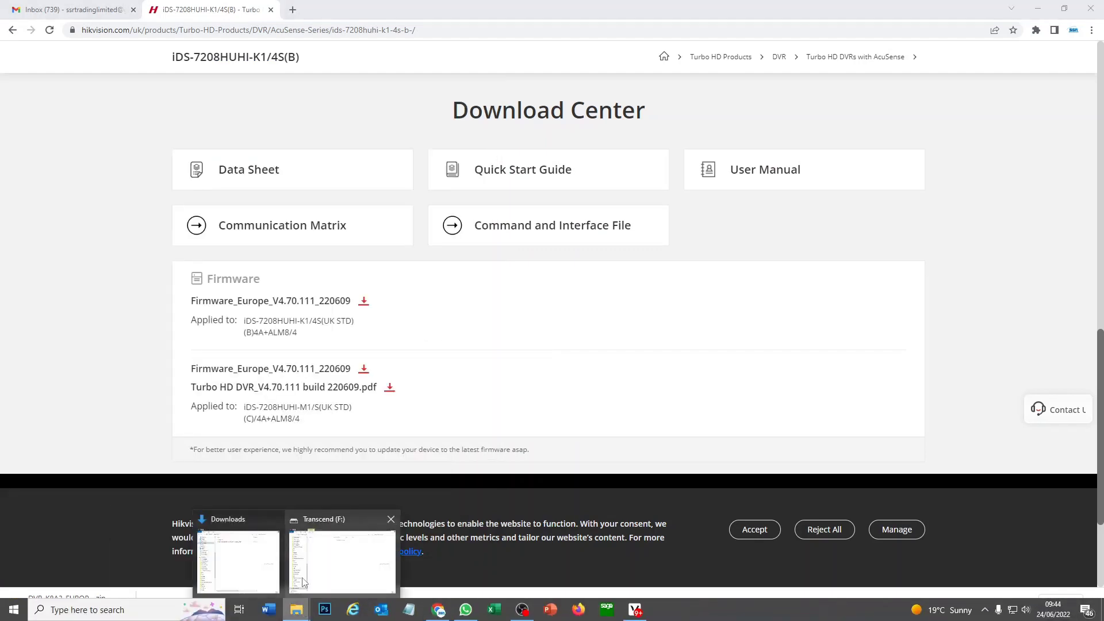
pyautogui.click(238, 561)
pyautogui.moveTo(151, 97); pyautogui.dragTo(170, 107)
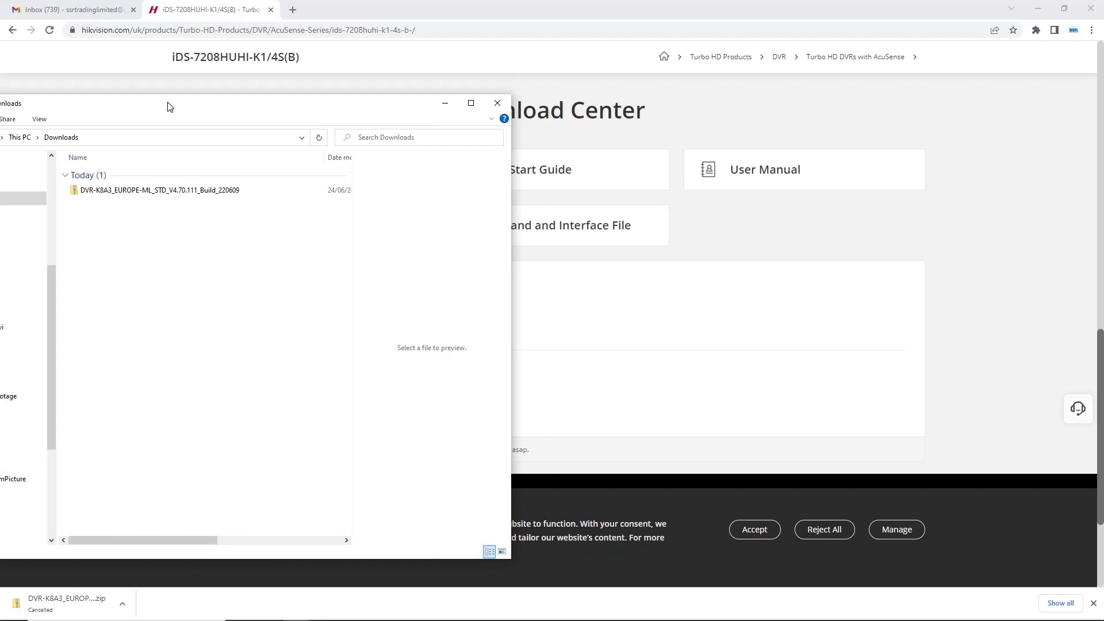
# Step: Extract the DVR-K8A3 firmware zip in Downloads and confirm the folder holds digicap.dav
pyautogui.click(125, 193)
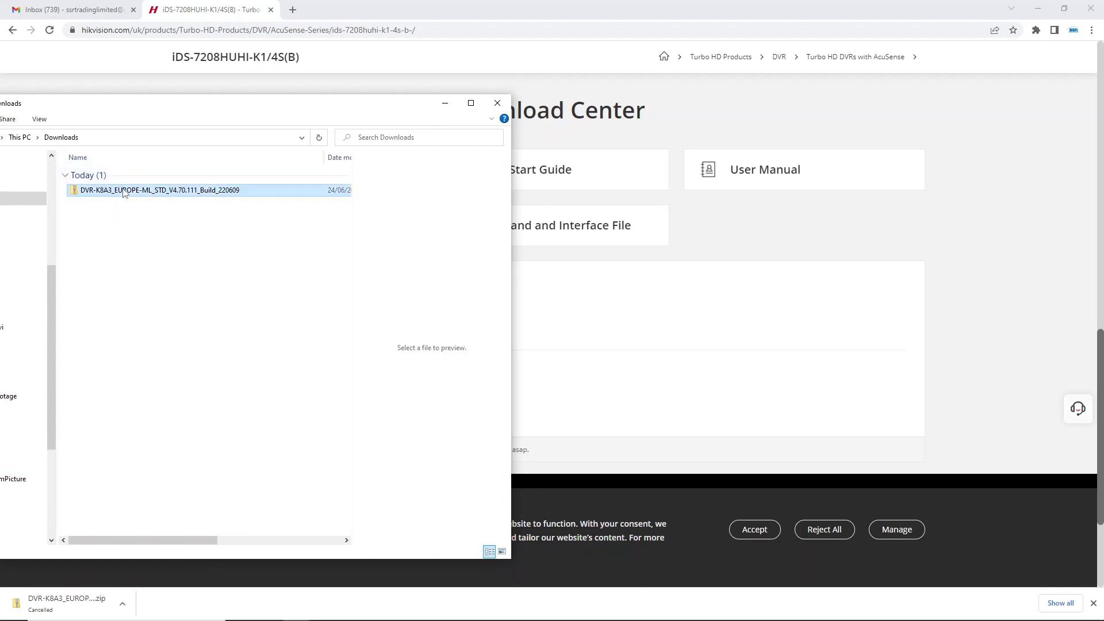
pyautogui.rightClick(124, 192)
pyautogui.click(164, 228)
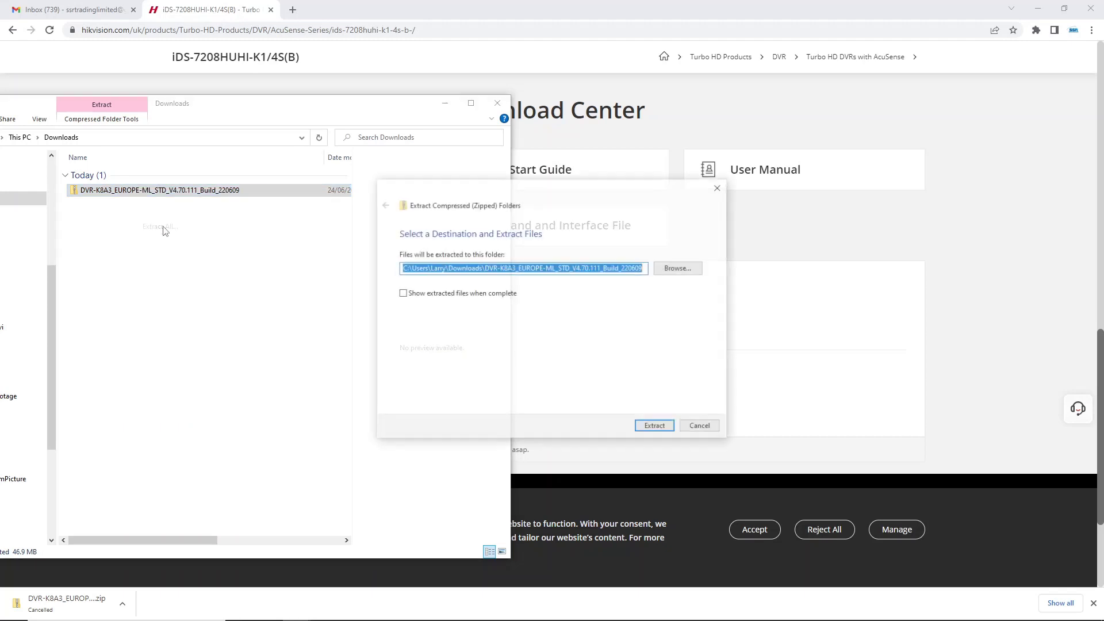
pyautogui.click(660, 429)
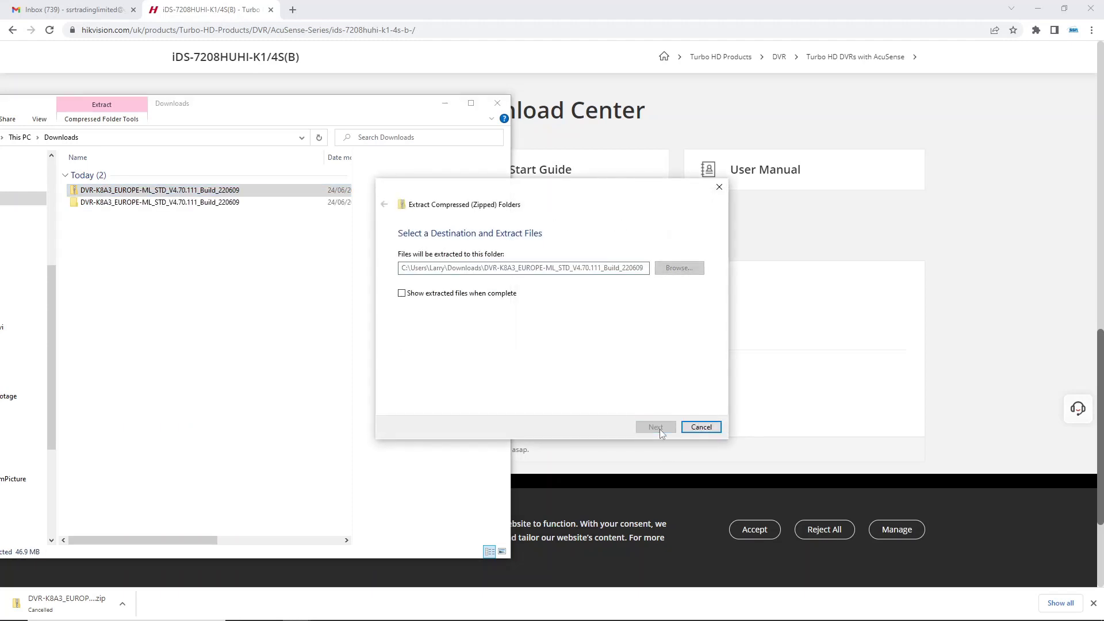
pyautogui.click(102, 206)
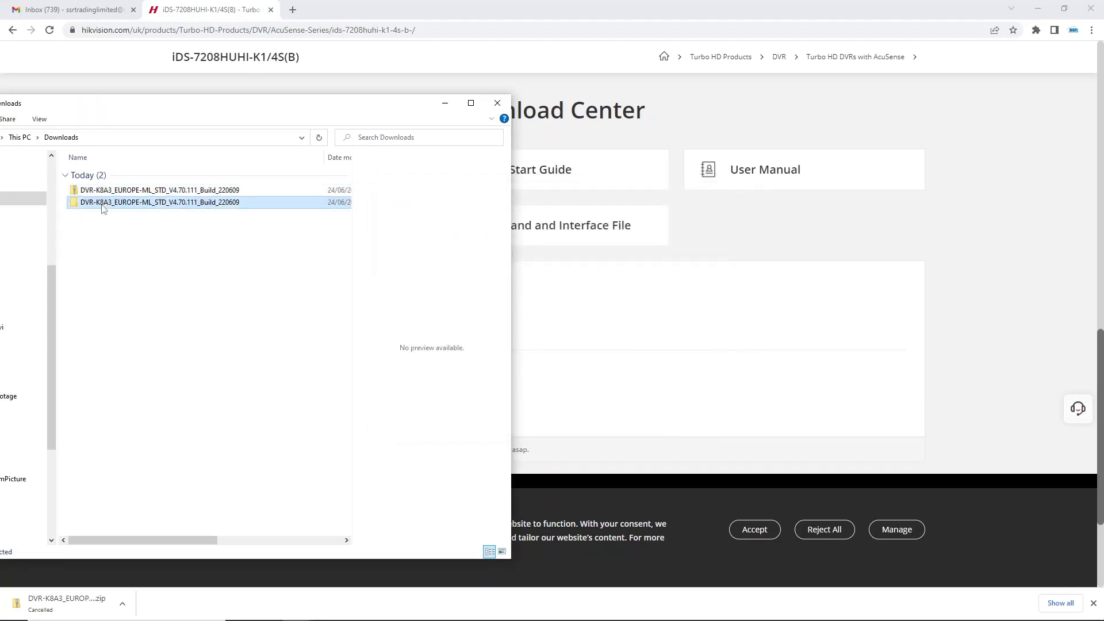
pyautogui.doubleClick(102, 206)
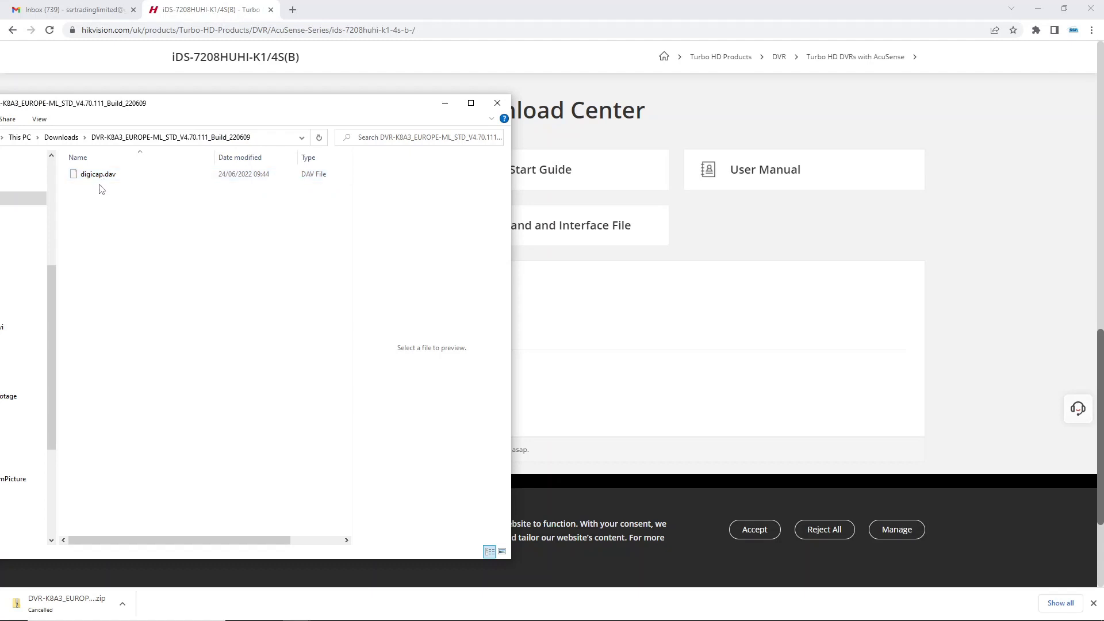
pyautogui.click(79, 141)
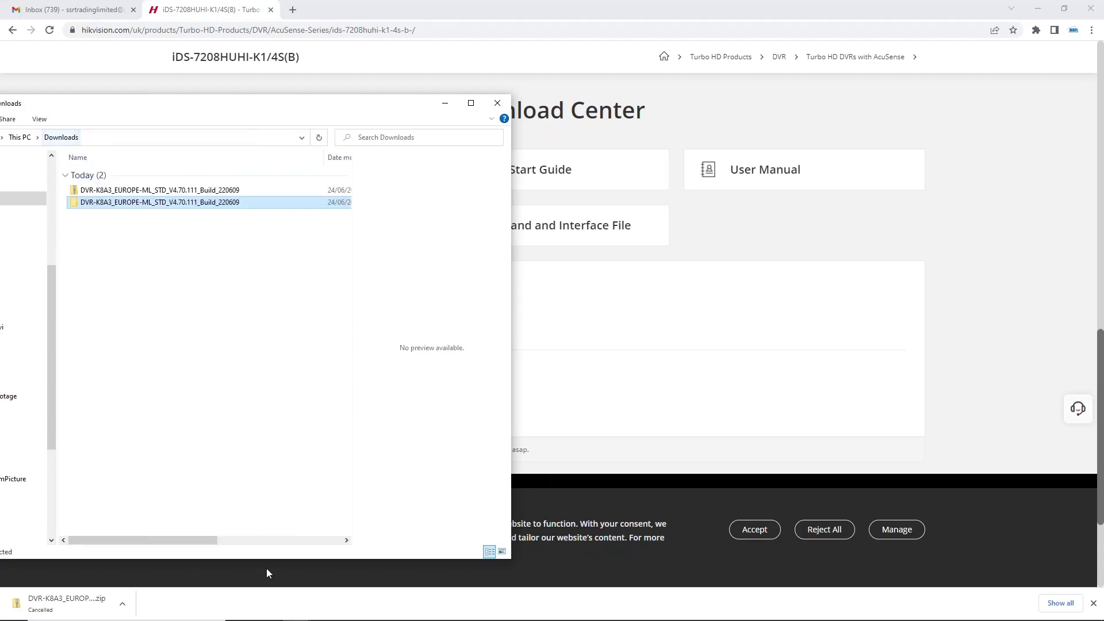
pyautogui.click(297, 609)
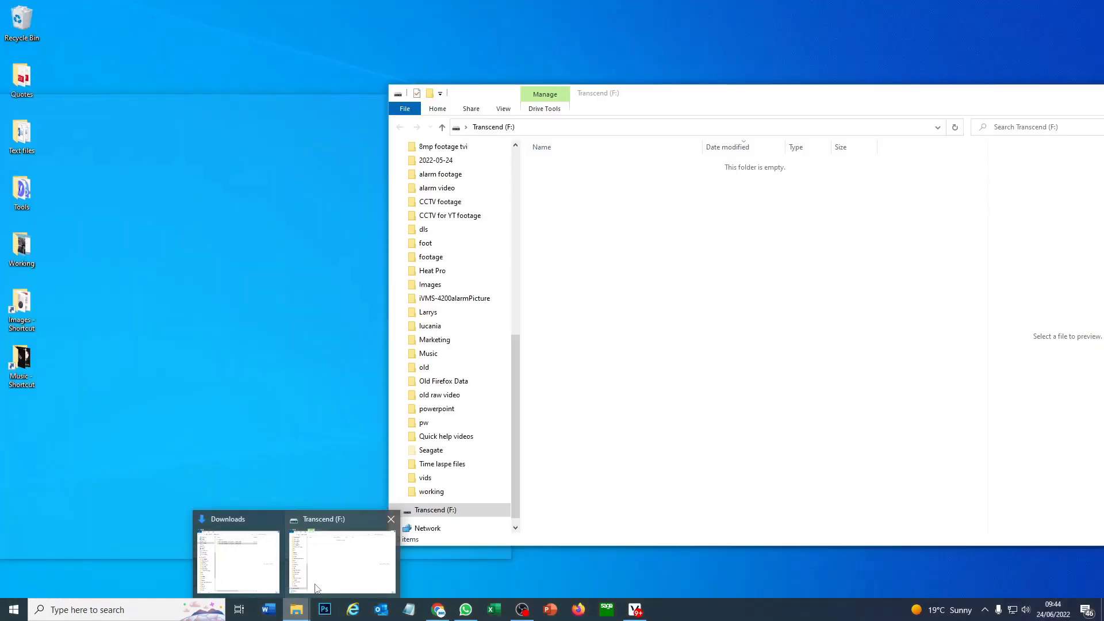
# Step: Copy the extracted DVR-K8A3 firmware folder from Downloads onto the Transcend (F:) USB drive
pyautogui.click(316, 588)
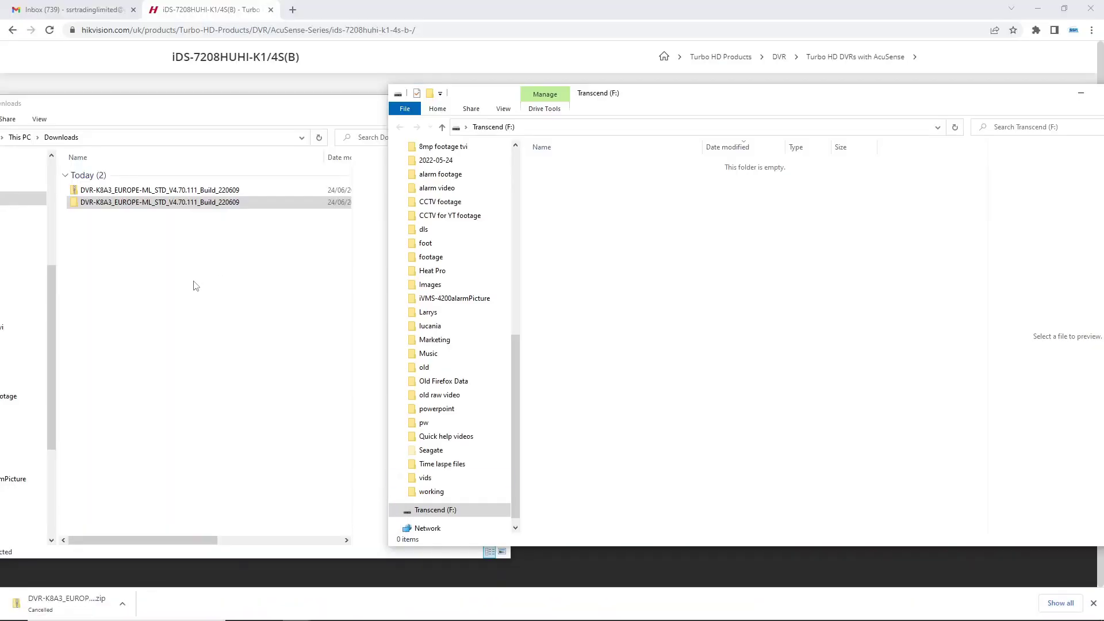
pyautogui.click(146, 205)
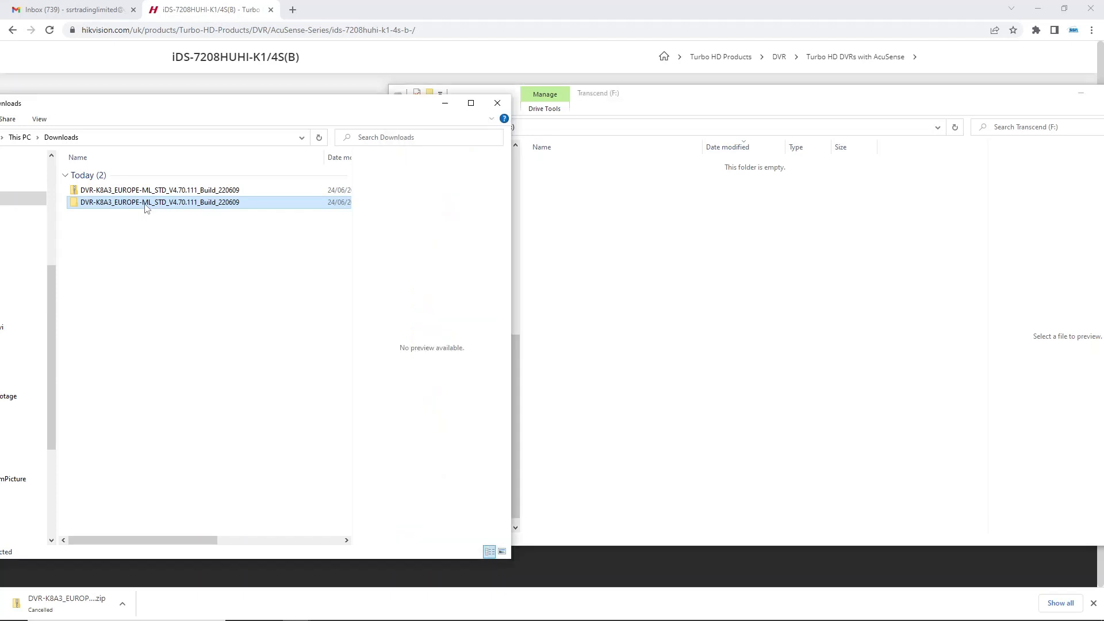
pyautogui.doubleClick(145, 205)
pyautogui.click(74, 138)
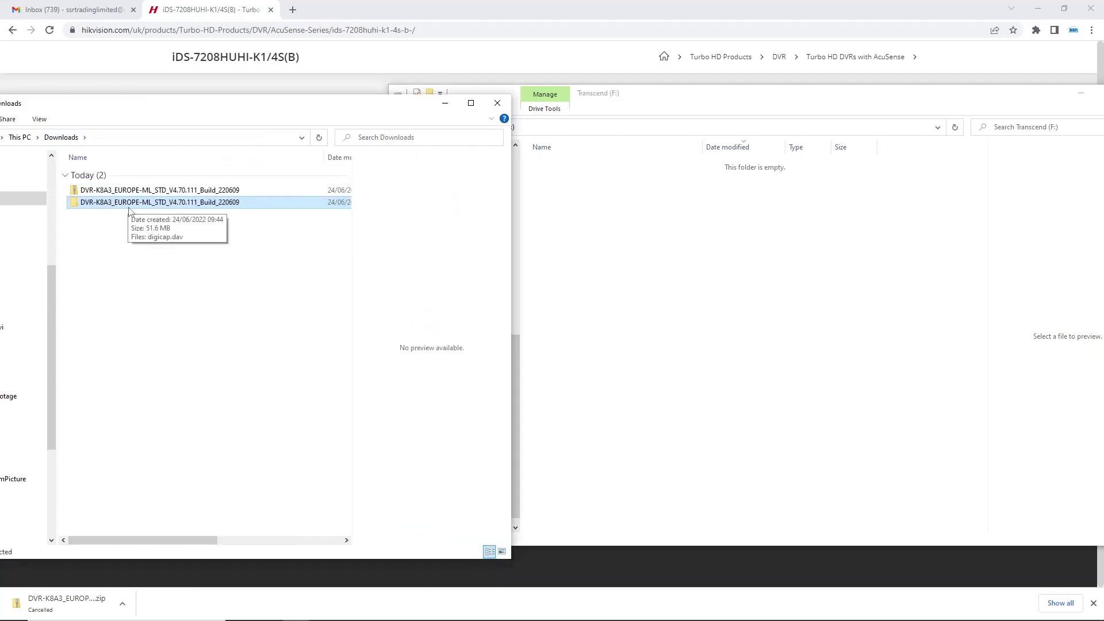
pyautogui.moveTo(146, 203); pyautogui.dragTo(611, 387)
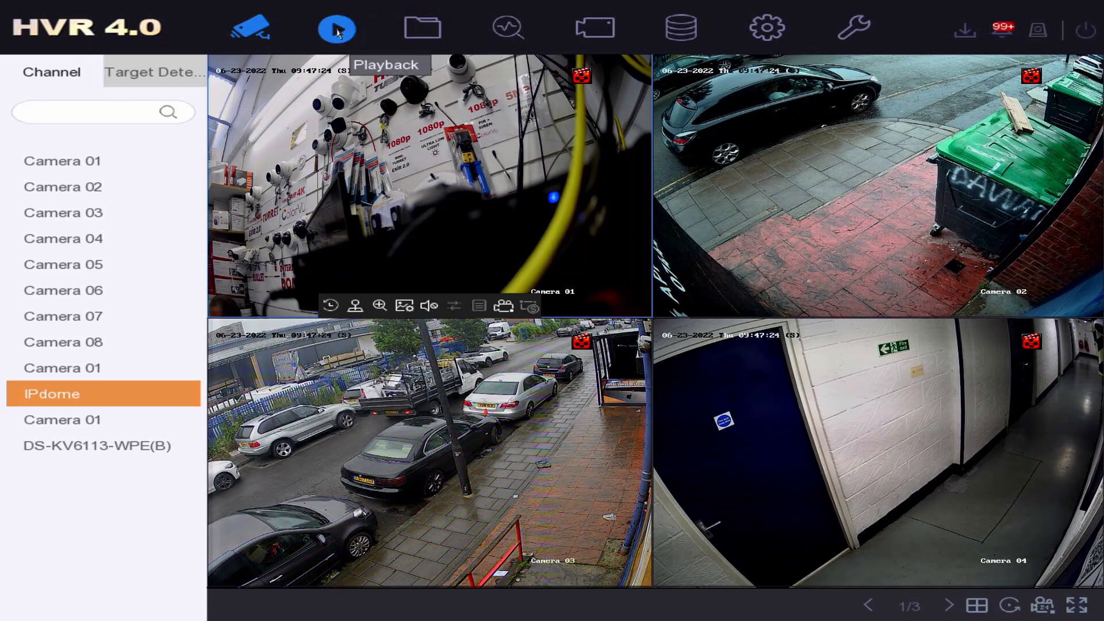
# Step: Browse Playback, File Management, Smart Analysis, Camera, Storage and System, ending on Device info (V4.26.131)
pyautogui.click(338, 30)
pyautogui.click(417, 30)
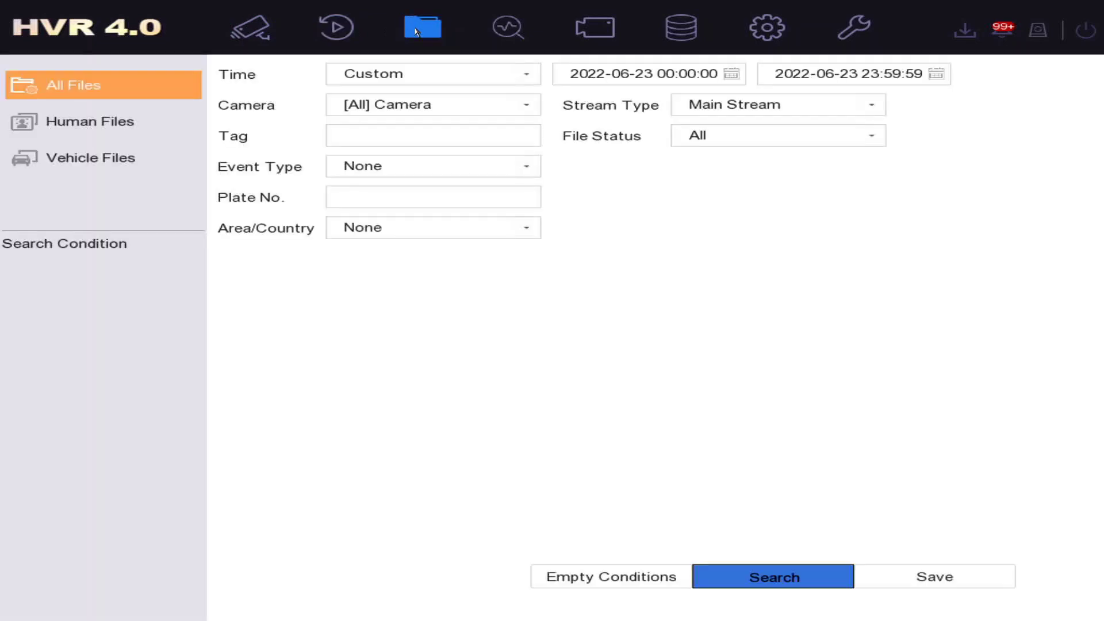
pyautogui.click(523, 27)
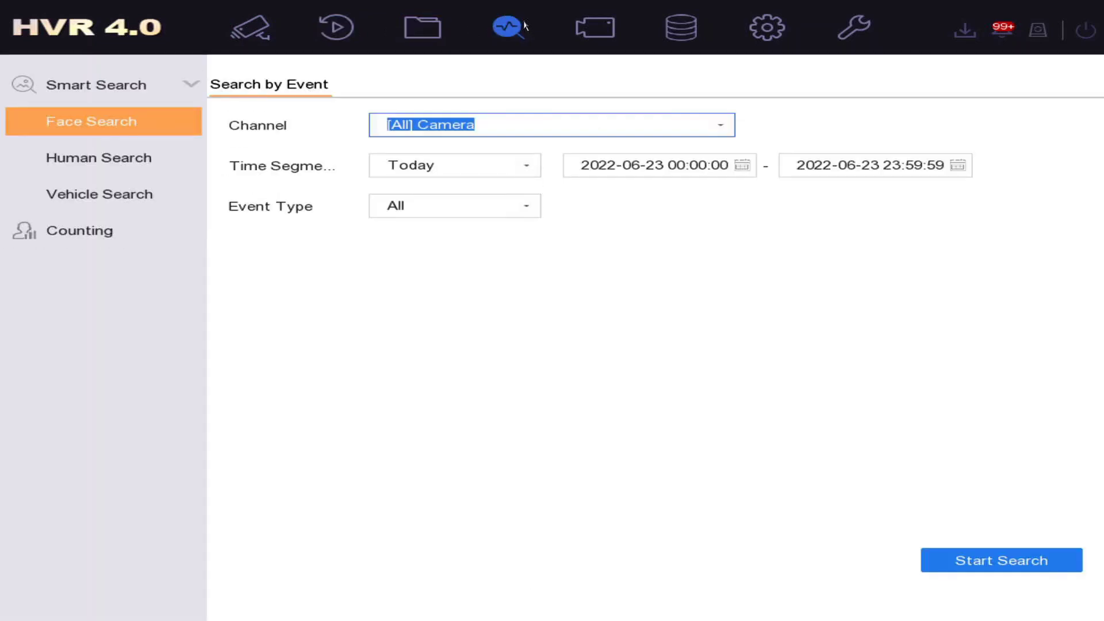
pyautogui.click(609, 44)
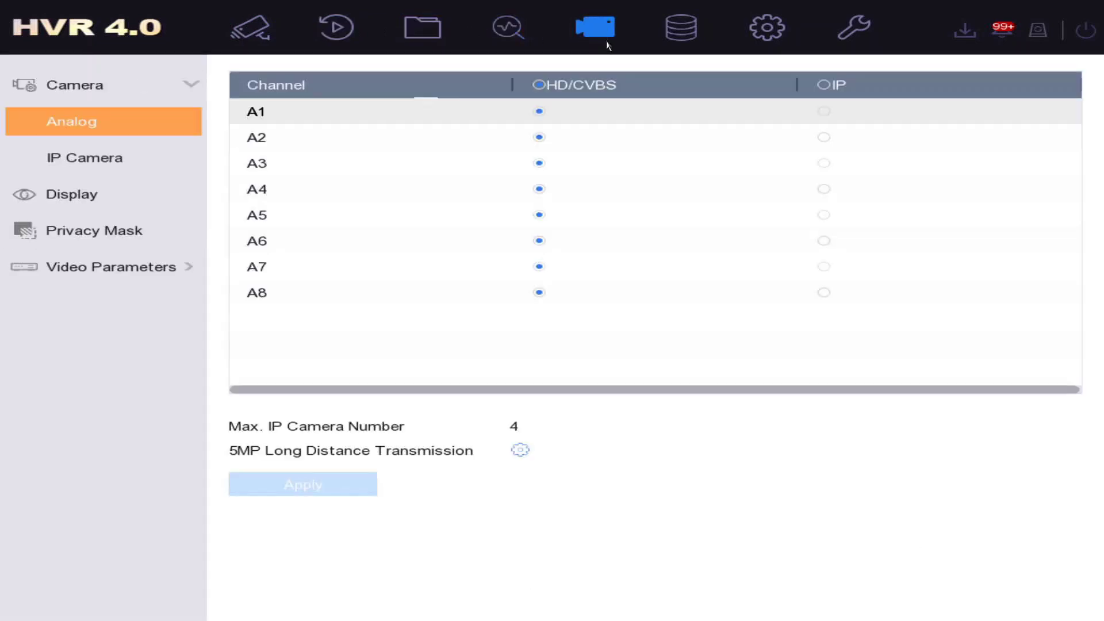
pyautogui.click(693, 35)
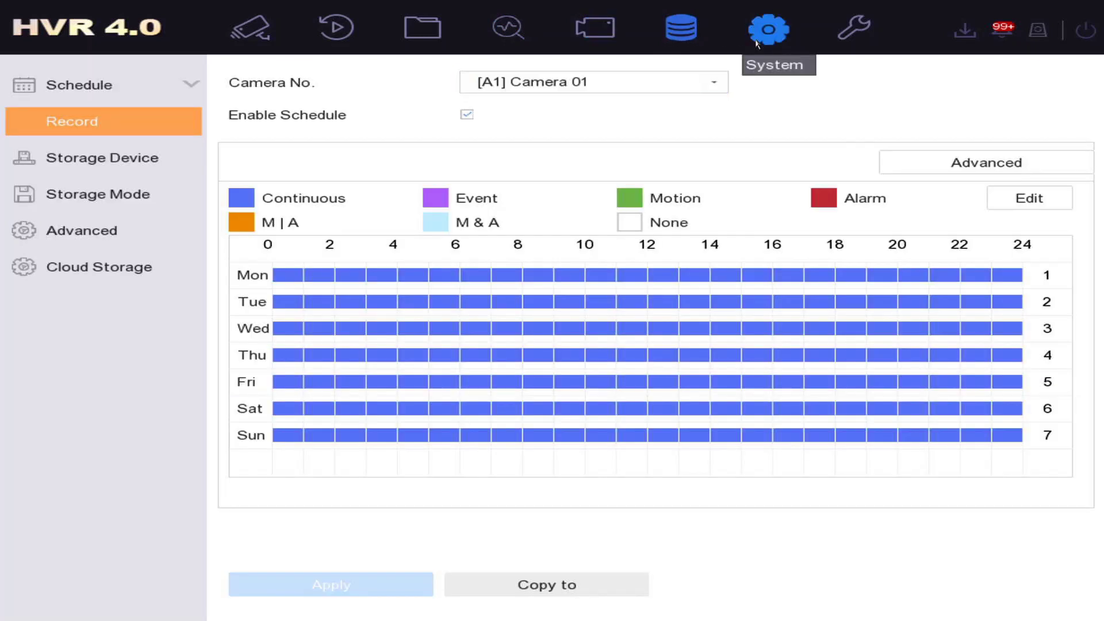
pyautogui.click(757, 44)
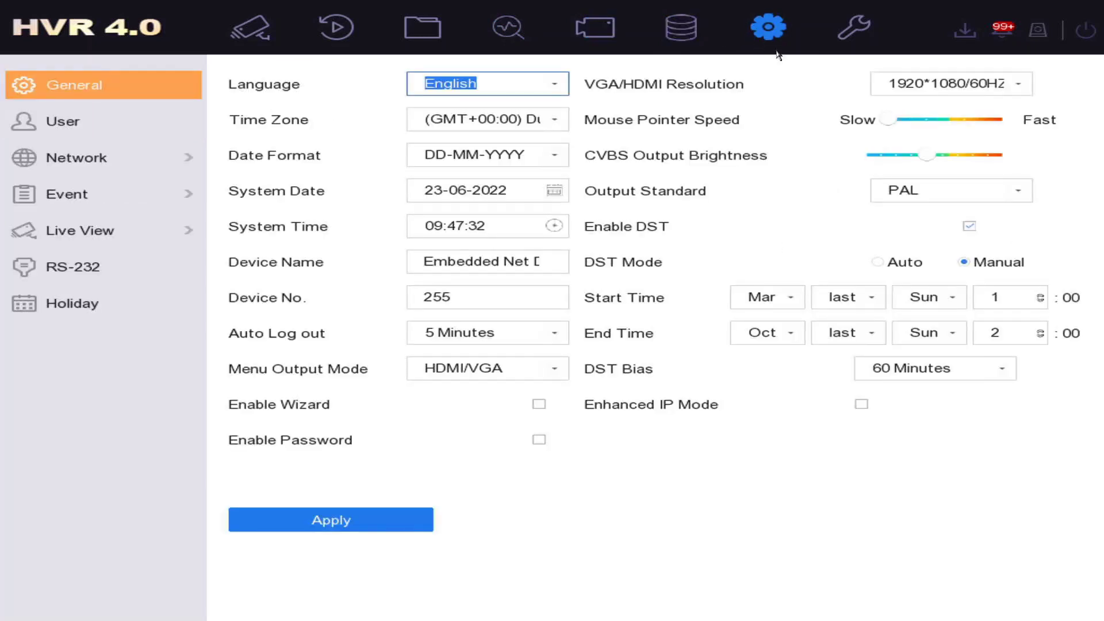
pyautogui.click(844, 45)
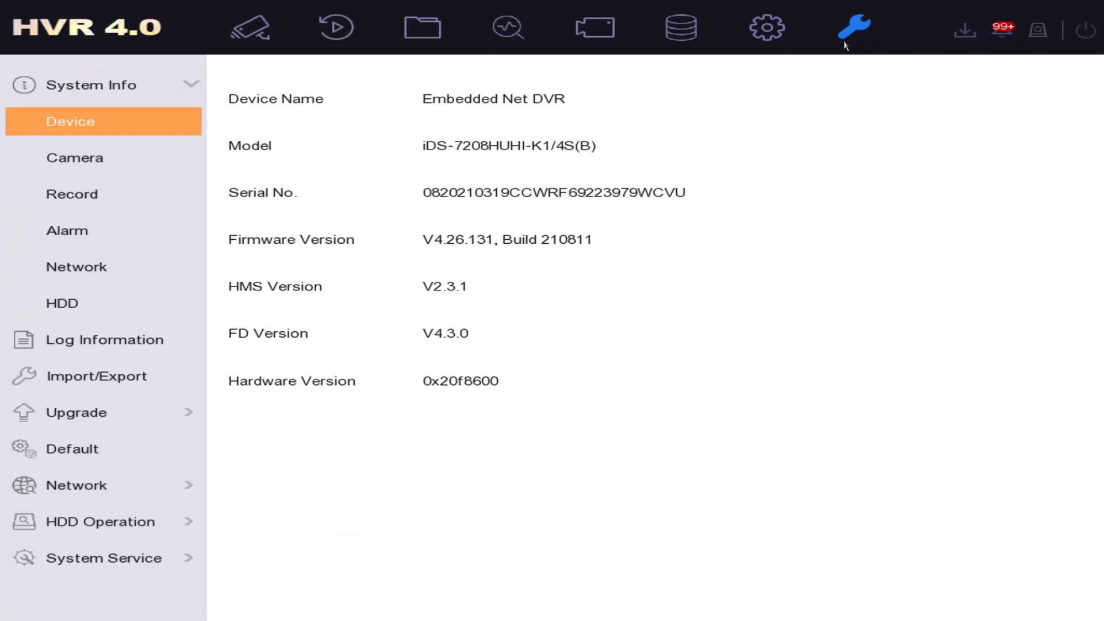
# Step: In Local Upgrade, open the DVR-K8 folder on the USB flash disk and select digicap.dav
pyautogui.click(113, 425)
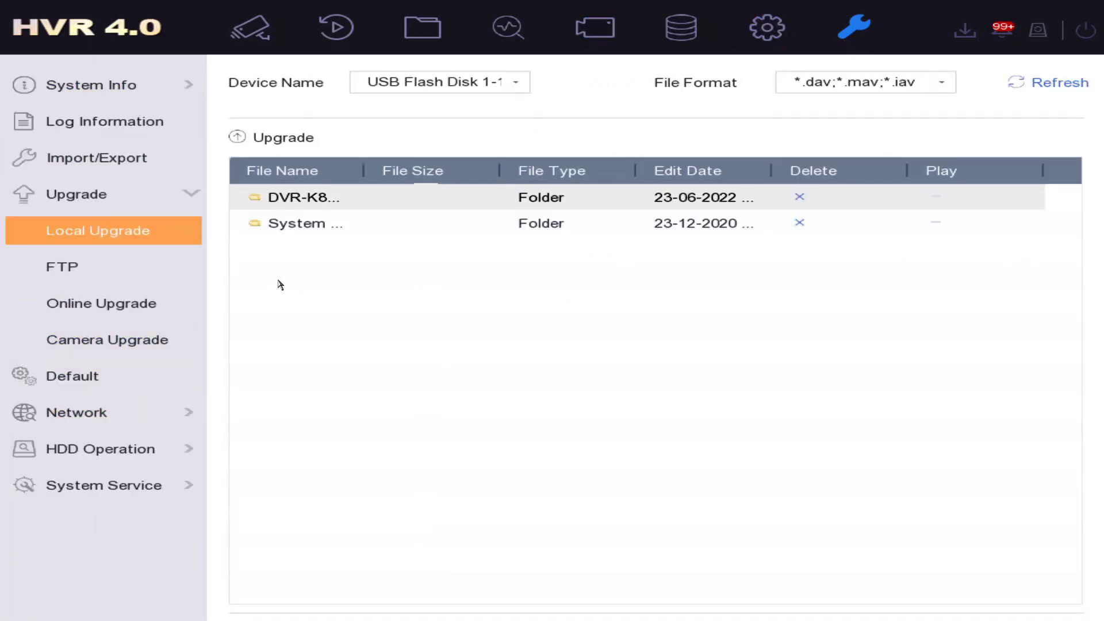
pyautogui.click(453, 82)
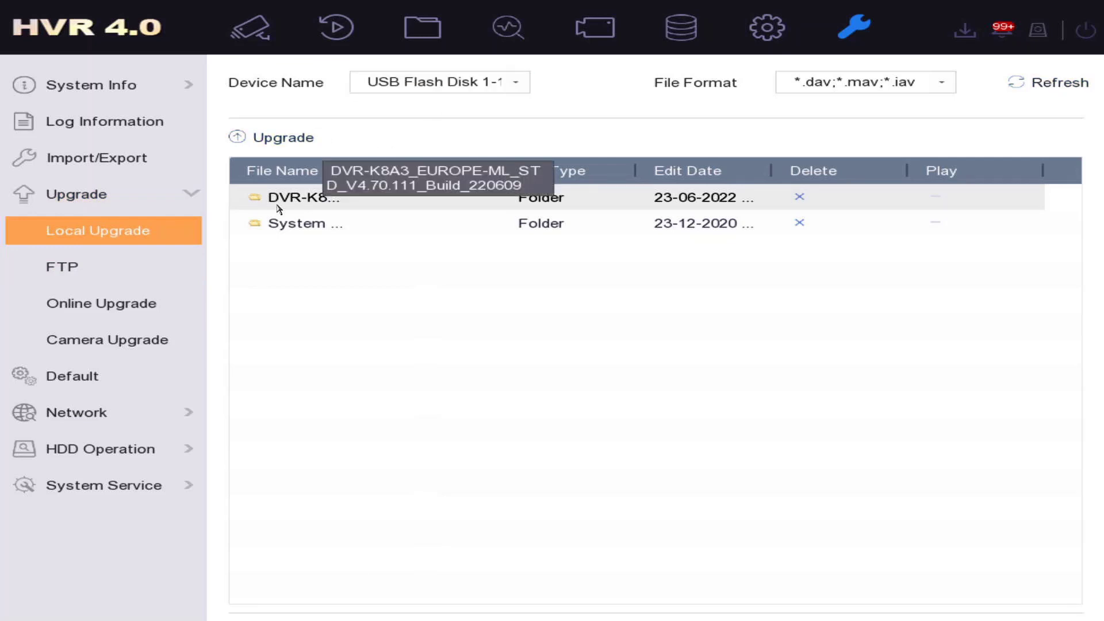
pyautogui.doubleClick(293, 198)
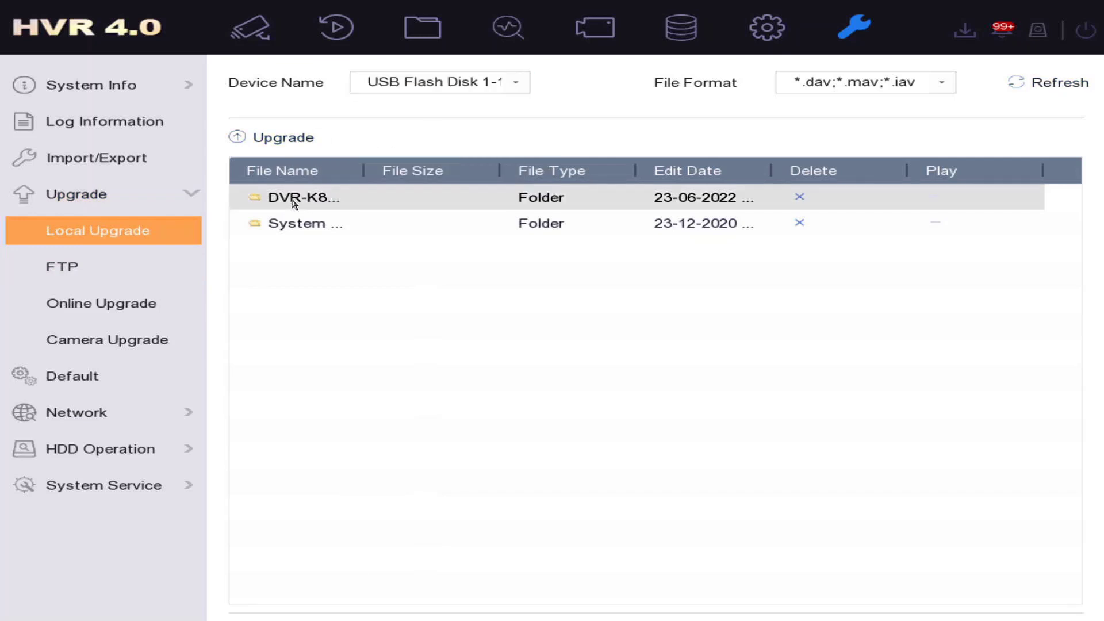
pyautogui.click(314, 225)
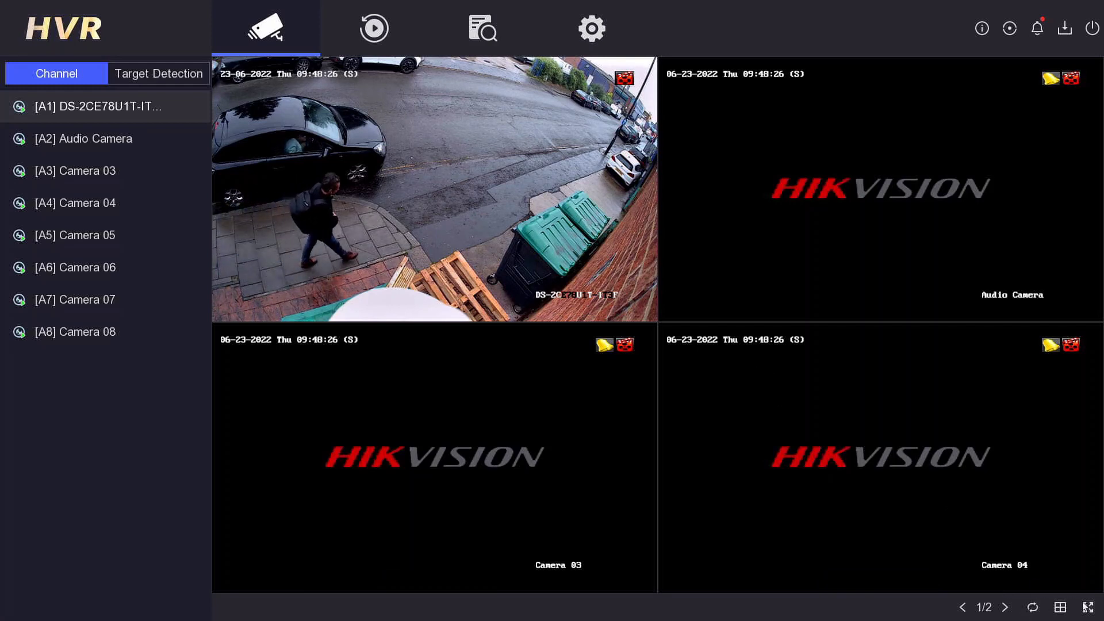
pyautogui.click(158, 73)
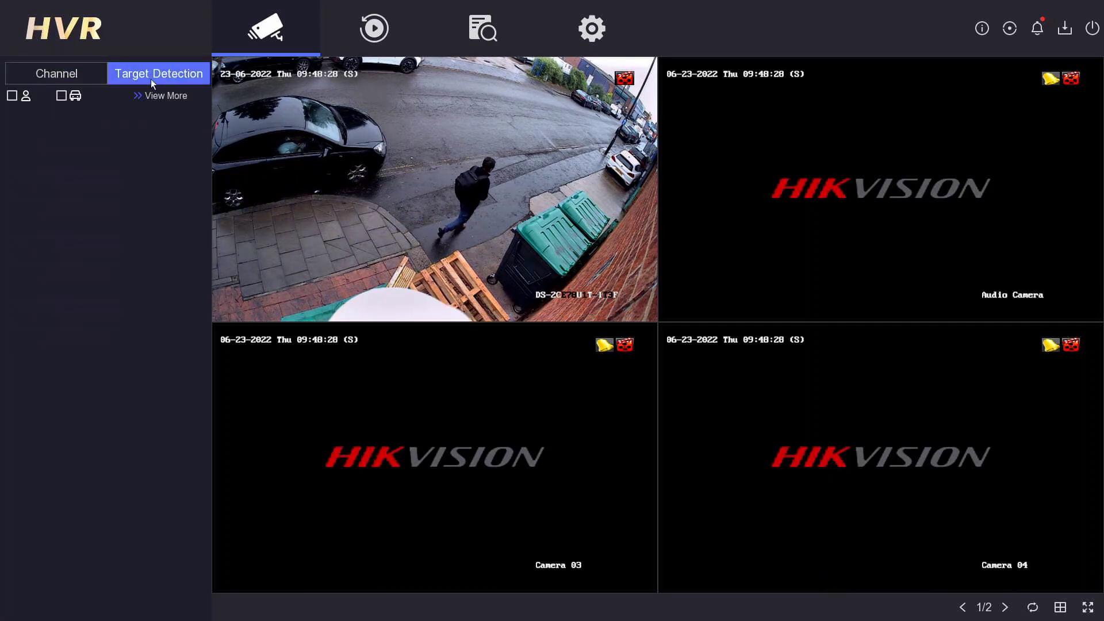
pyautogui.click(51, 73)
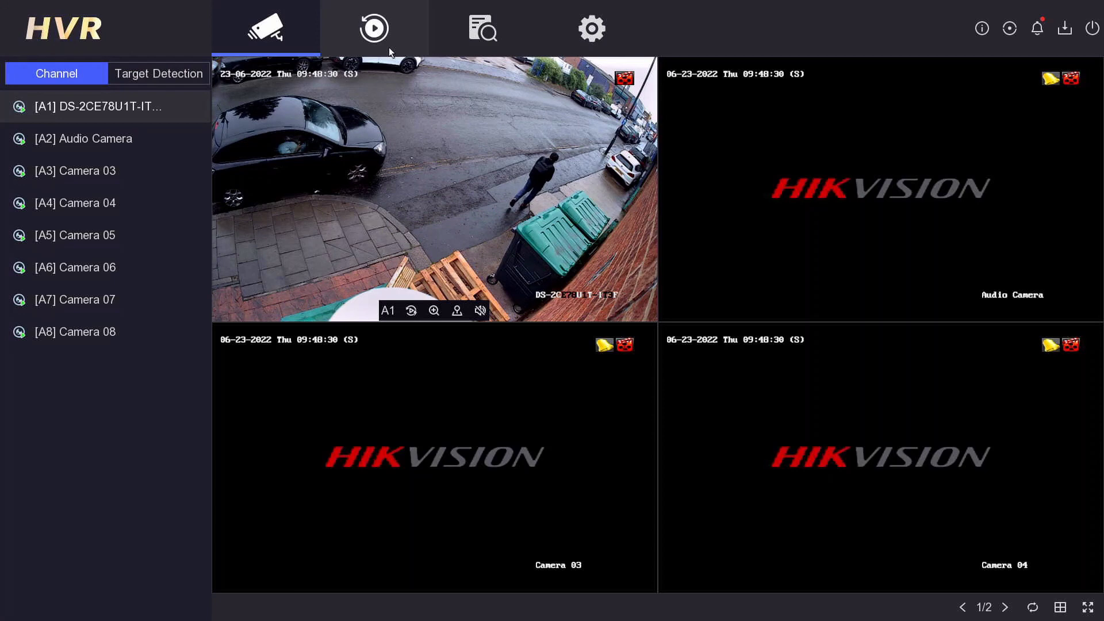
# Step: Enable Expert Mode in the configuration settings and return to Live View
pyautogui.click(556, 46)
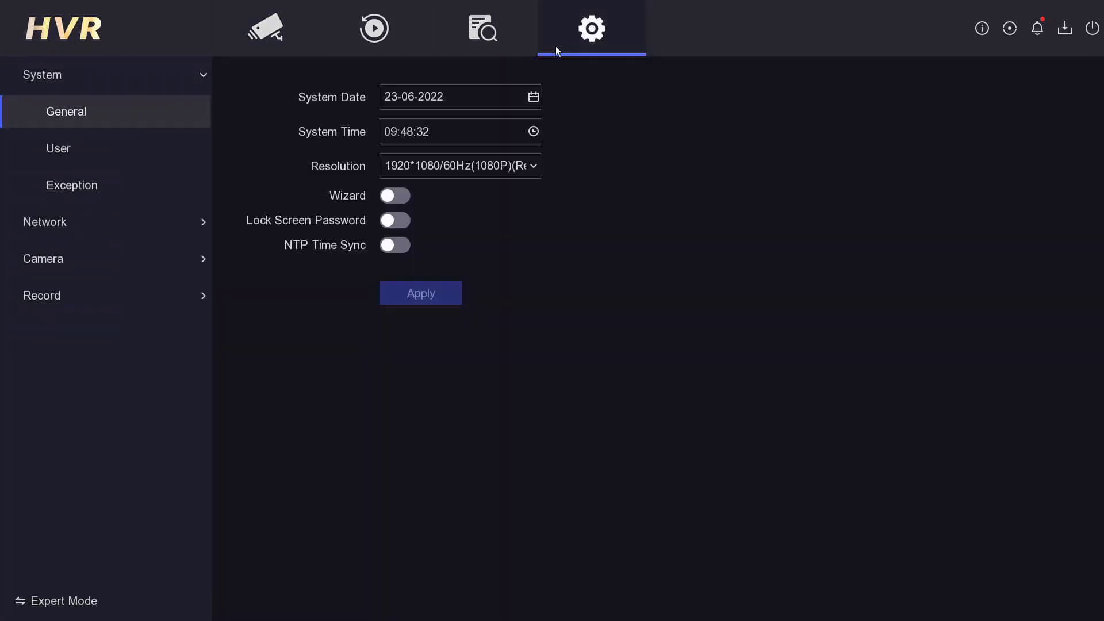
pyautogui.click(51, 601)
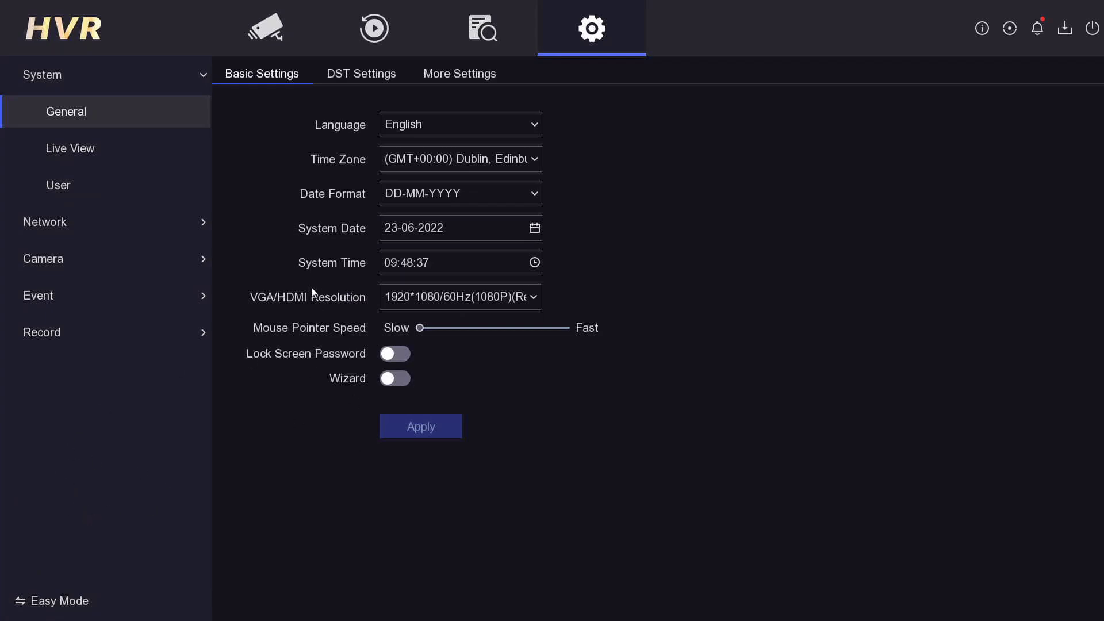
pyautogui.click(247, 35)
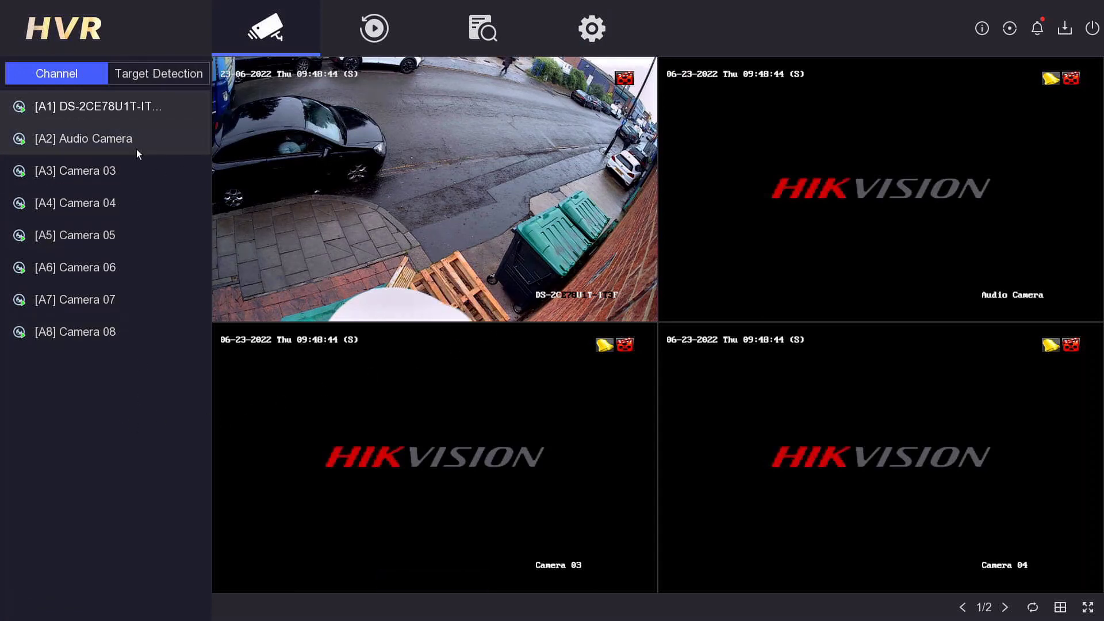
pyautogui.moveTo(434, 189)
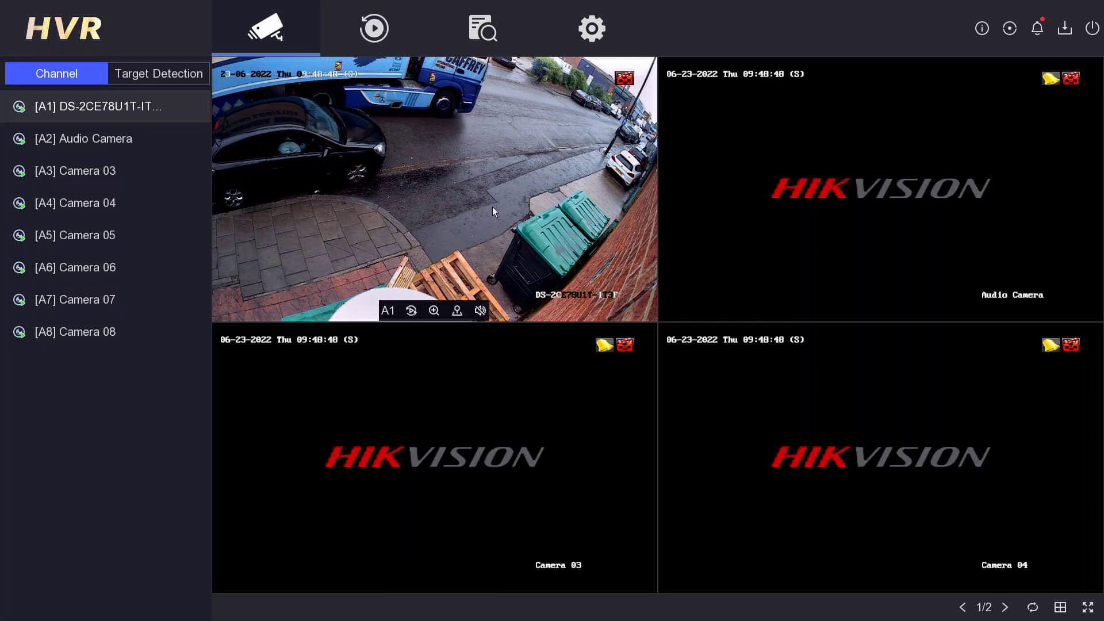
# Step: Play back camera A1's 23 June 2022 recording and seek to the white van around 08:16
pyautogui.click(374, 31)
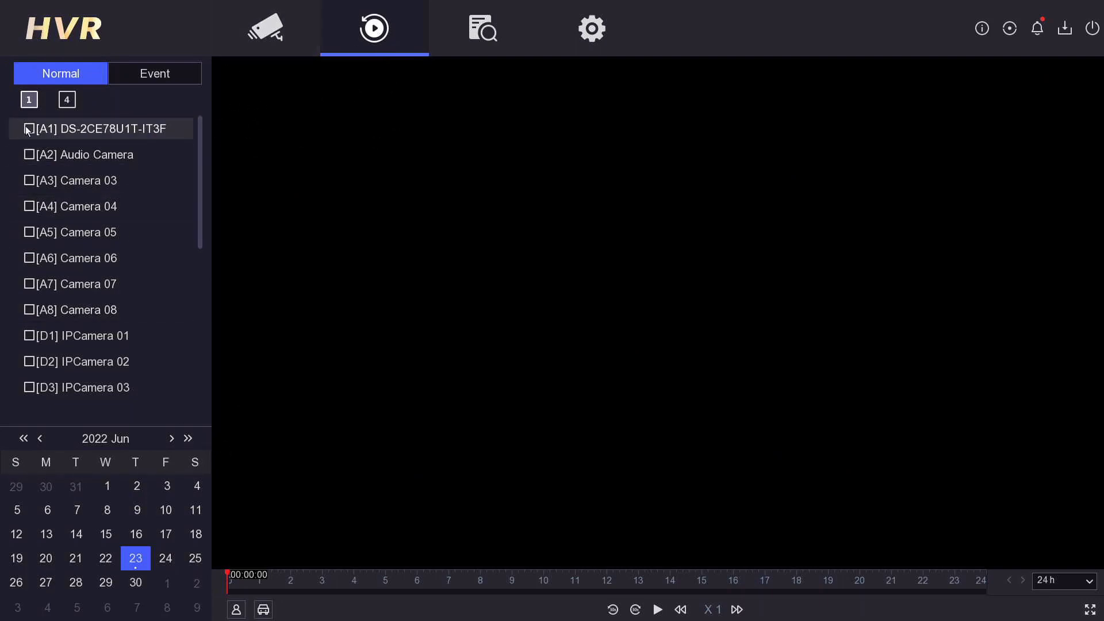
pyautogui.click(77, 137)
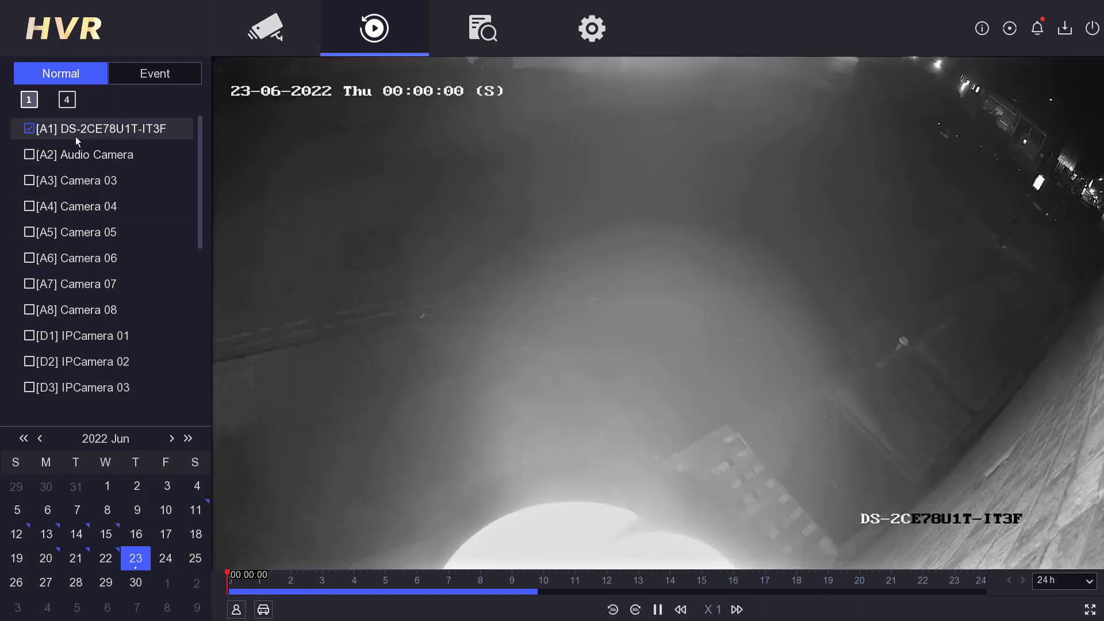
pyautogui.click(518, 592)
pyautogui.click(375, 578)
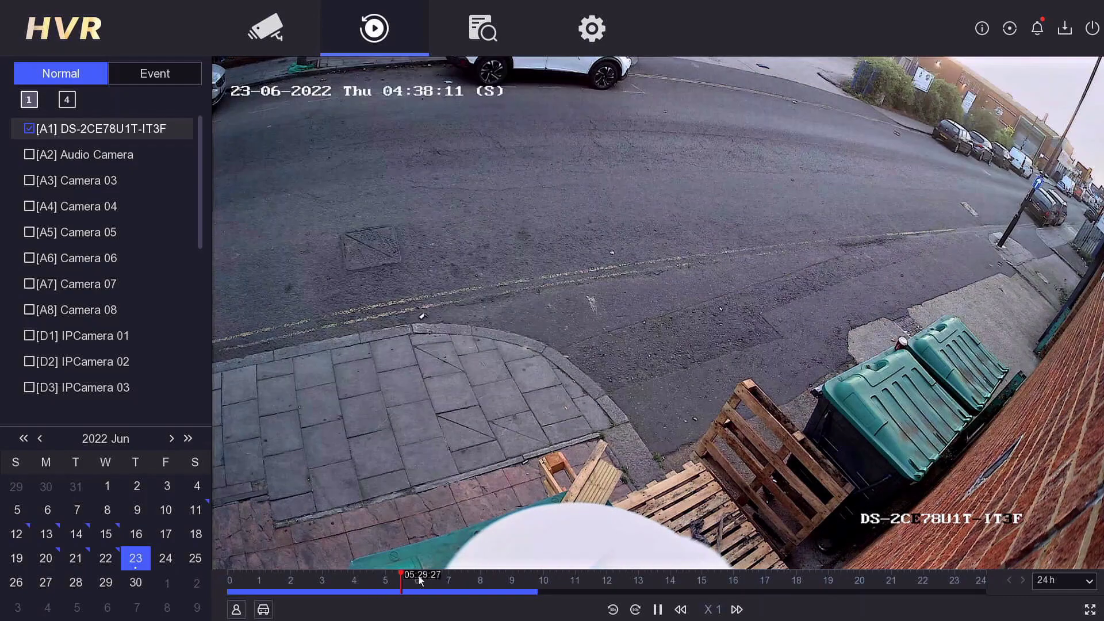
pyautogui.click(445, 578)
pyautogui.click(413, 578)
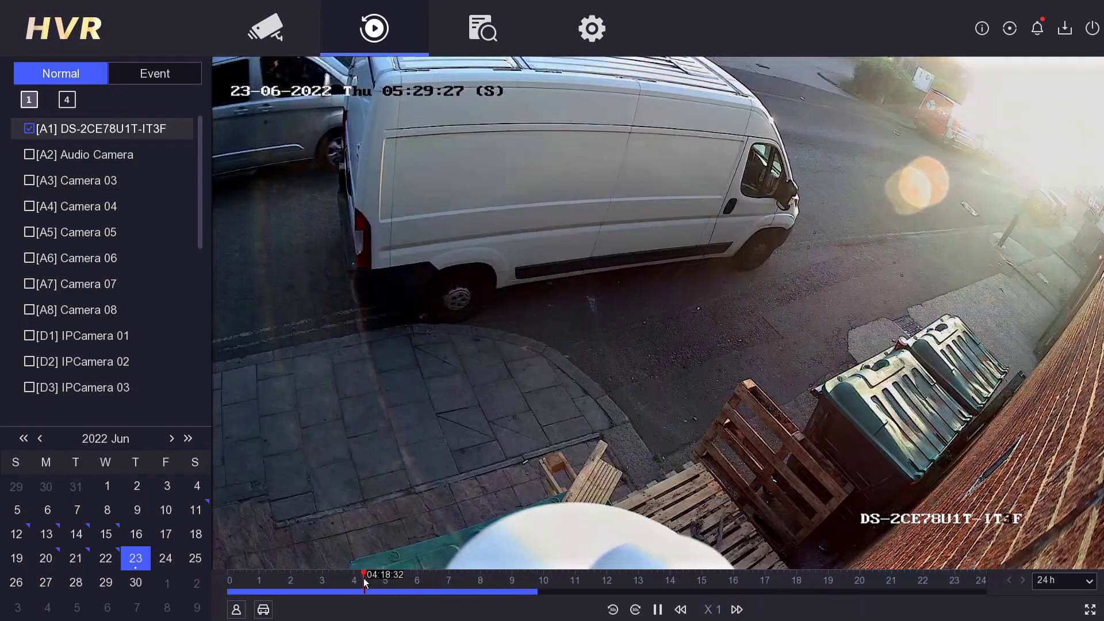
pyautogui.click(363, 577)
pyautogui.click(489, 578)
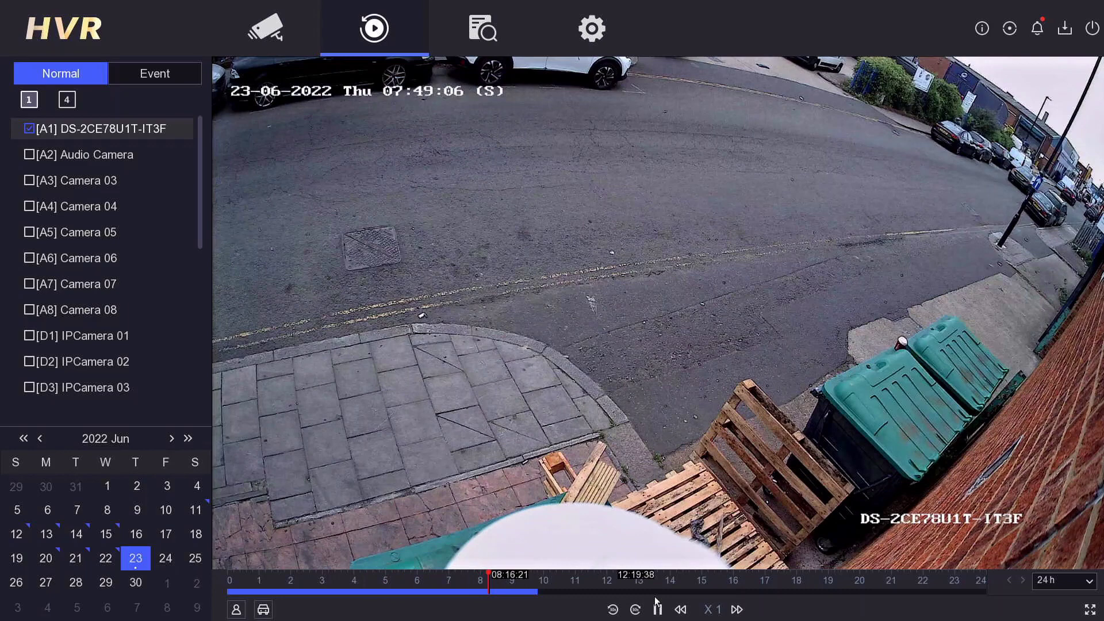
# Step: Try the 6 h, 30 min and 24 h timeline scales, then switch playback to Event mode
pyautogui.click(1064, 581)
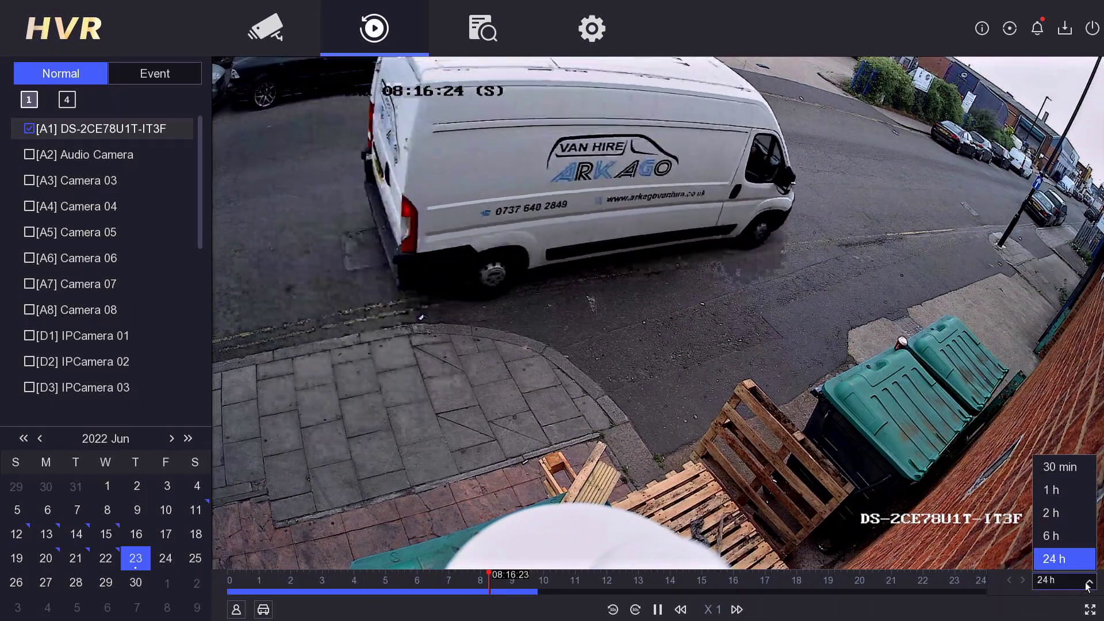
pyautogui.click(1069, 536)
pyautogui.click(1063, 580)
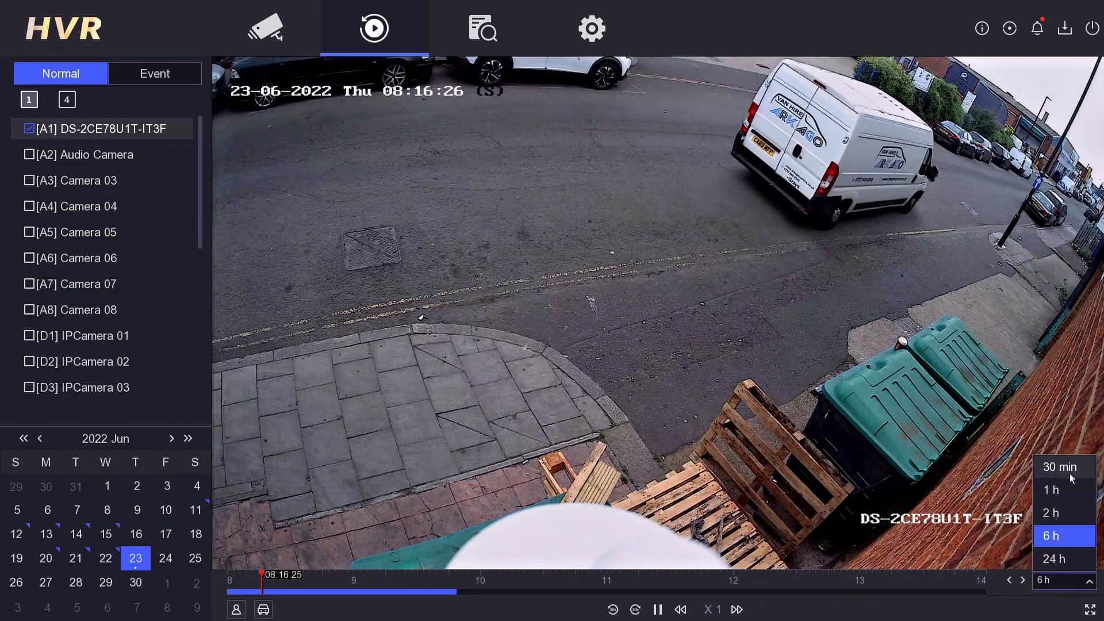
pyautogui.click(1058, 463)
pyautogui.click(1063, 581)
pyautogui.click(1057, 560)
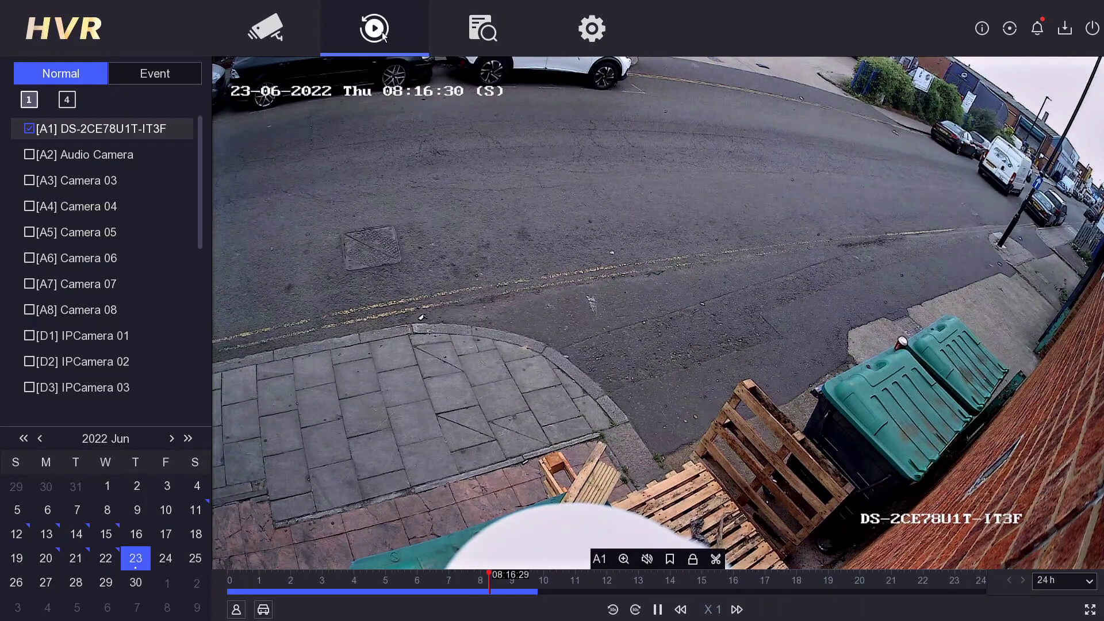
pyautogui.click(161, 81)
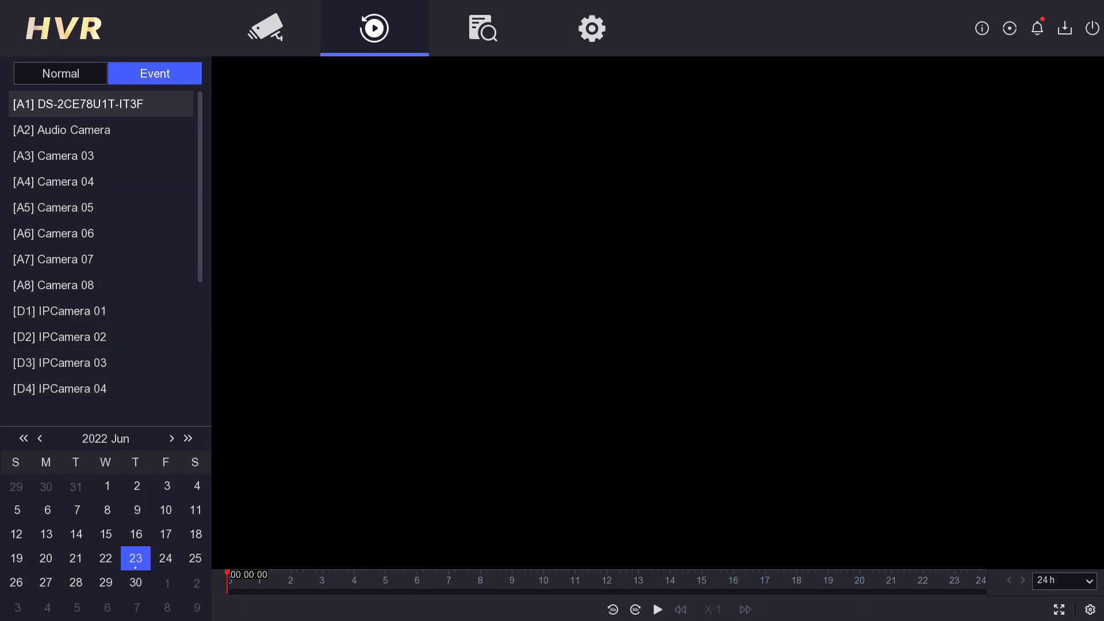
# Step: Step through Picture, Video, Event and Human search forms to Vehicle Search's License Plate No. field
pyautogui.click(476, 11)
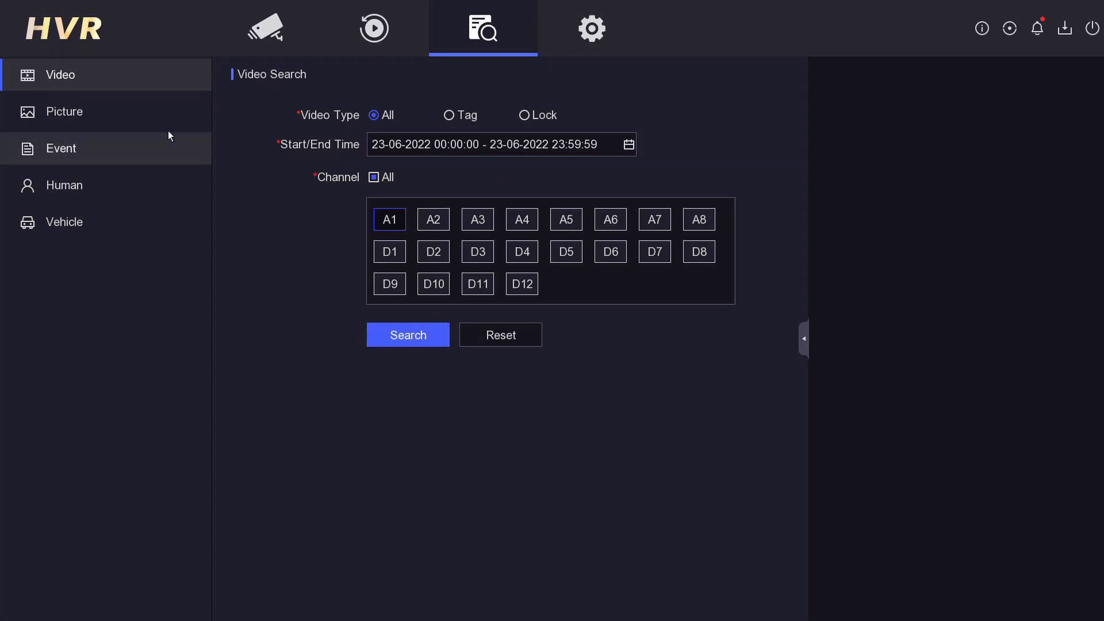
pyautogui.click(159, 116)
pyautogui.click(157, 85)
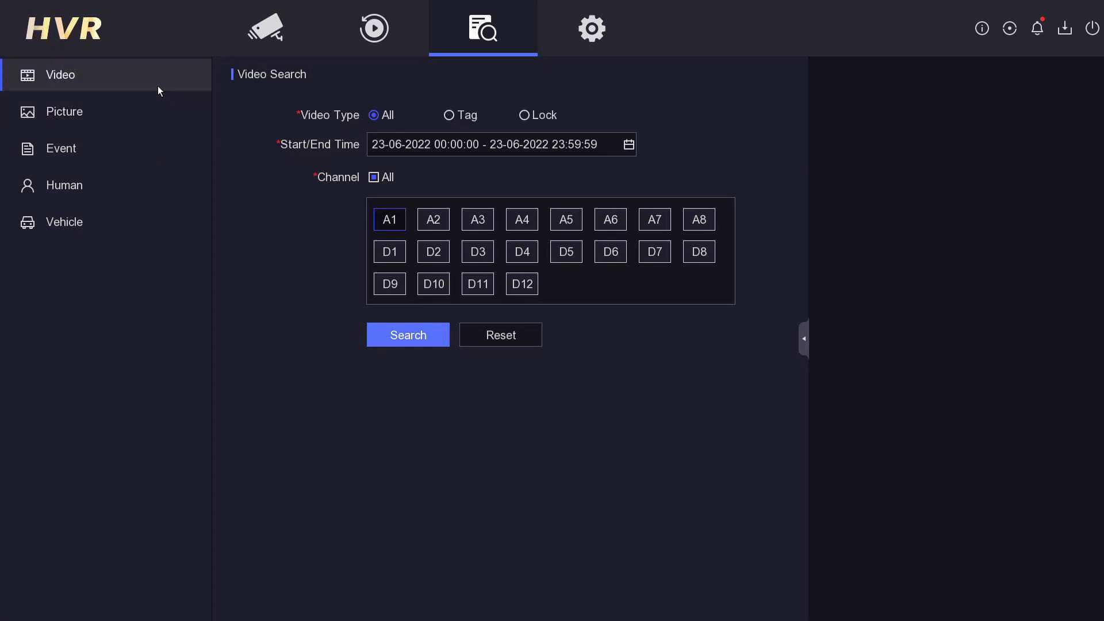
pyautogui.click(148, 151)
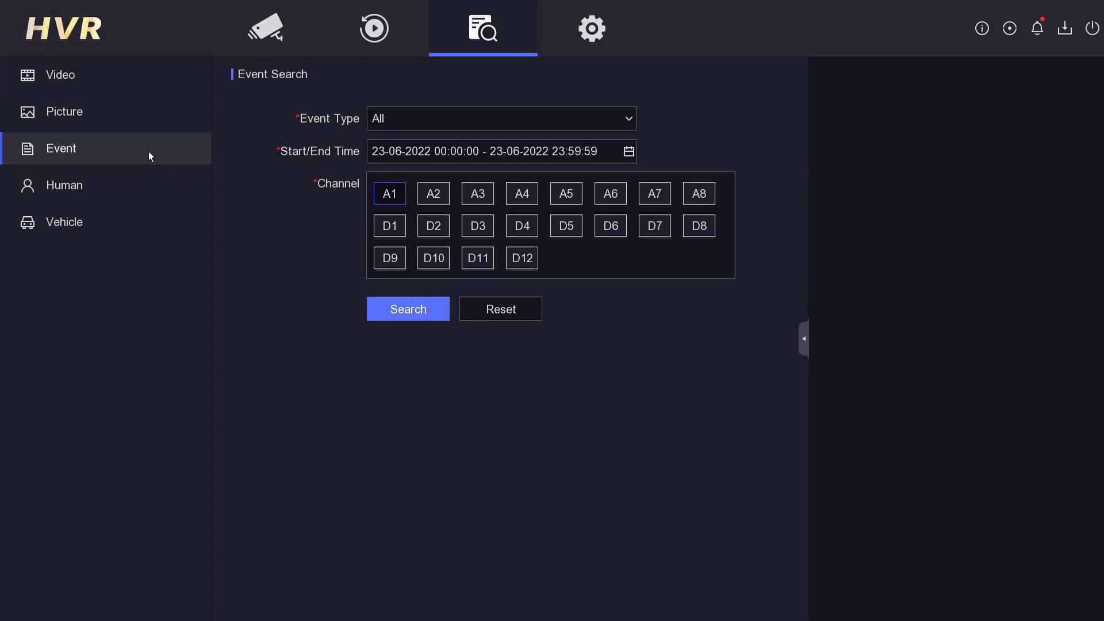
pyautogui.click(133, 194)
pyautogui.click(60, 238)
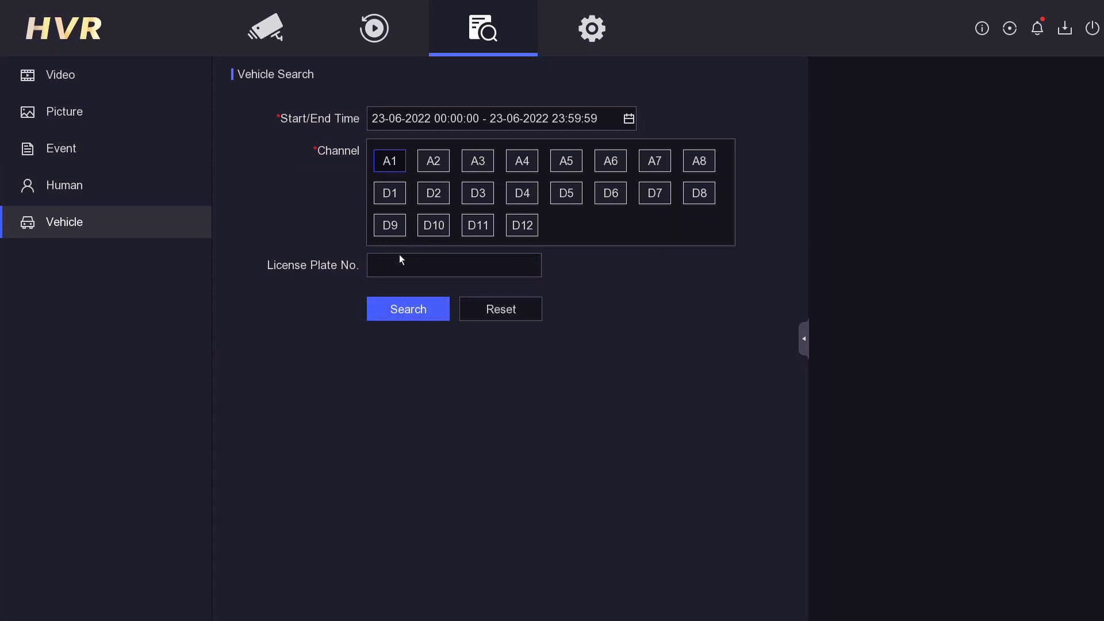
pyautogui.click(391, 269)
# Step: Browse the Network, Camera OSD, privacy mask and Record schedule configuration pages
pyautogui.click(592, 28)
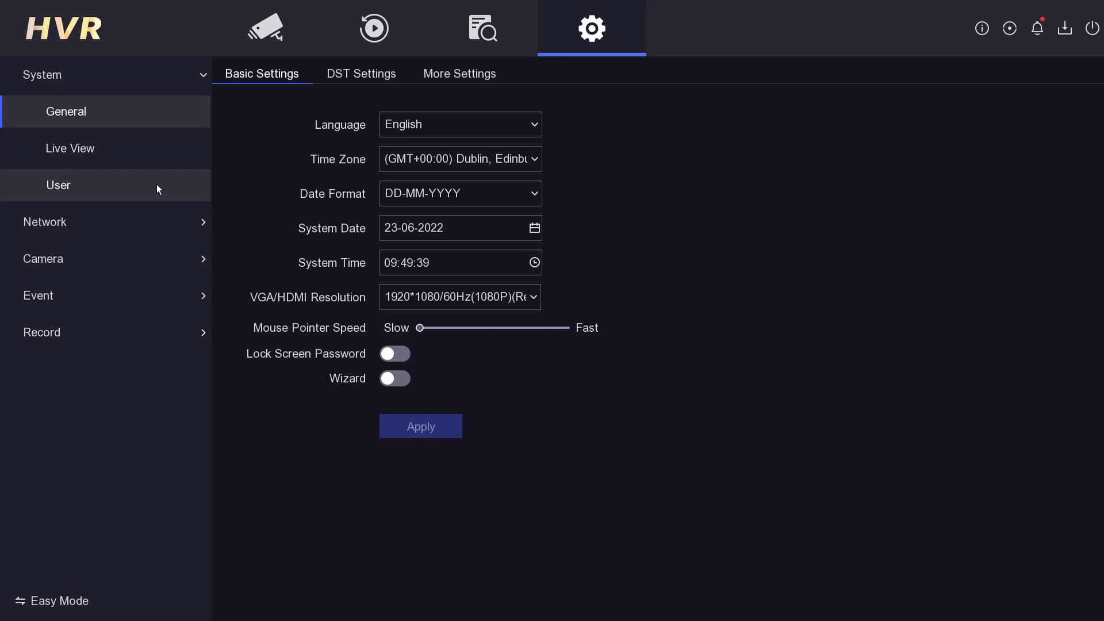
pyautogui.click(150, 219)
pyautogui.click(143, 253)
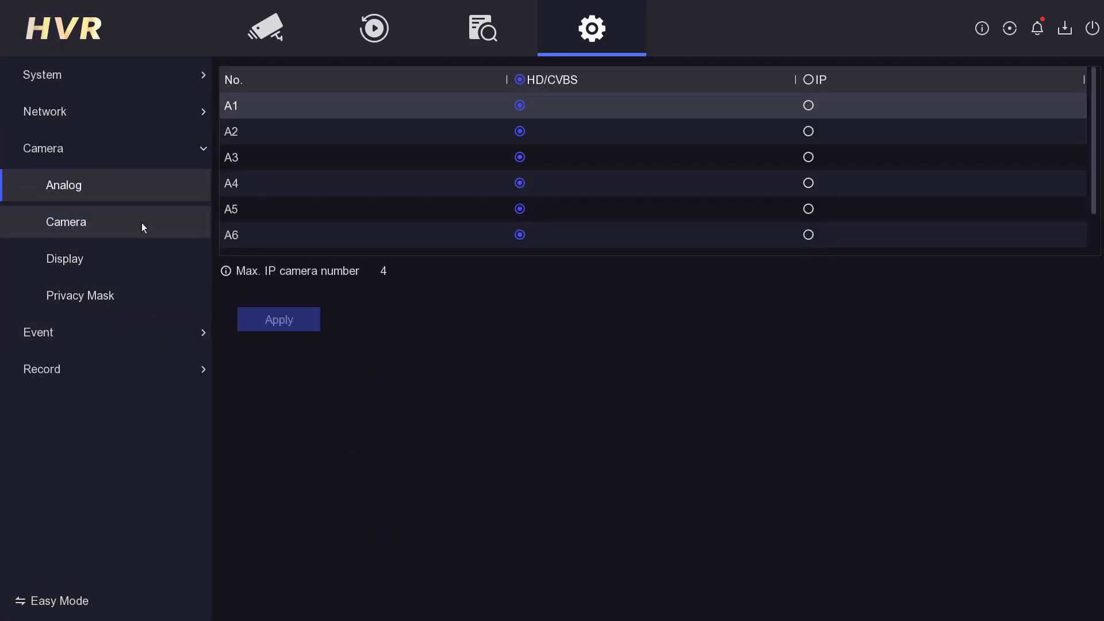
pyautogui.click(141, 222)
pyautogui.click(138, 256)
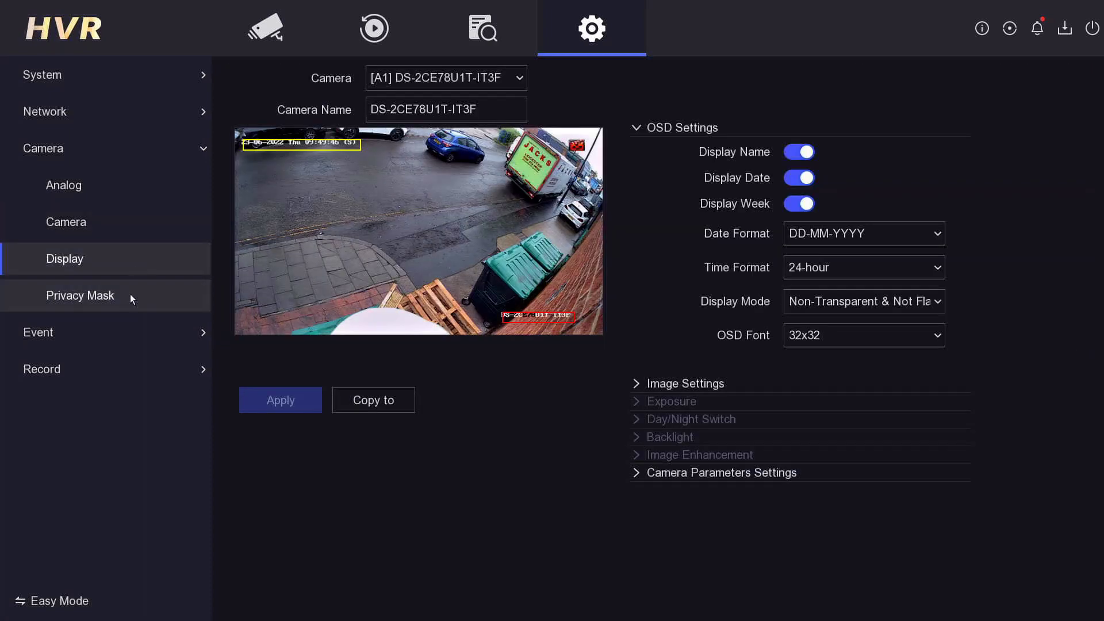
pyautogui.click(130, 294)
pyautogui.click(127, 363)
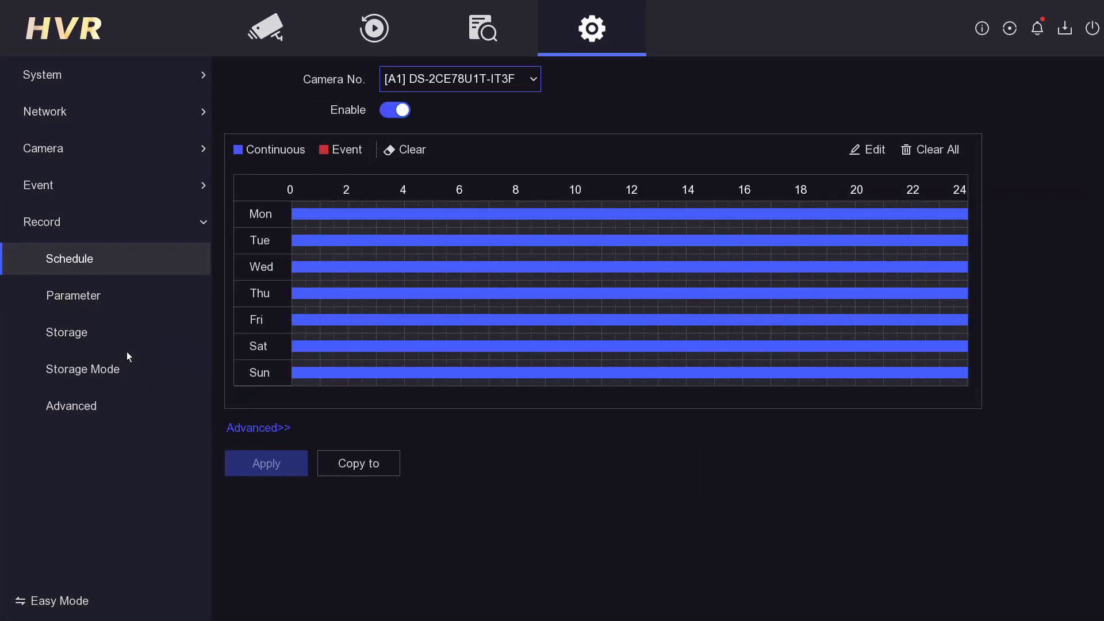
# Step: Browse Event settings (motion, tampering, alarm outputs, exceptions), ending on camera A1's Line Crossing settings
pyautogui.click(120, 184)
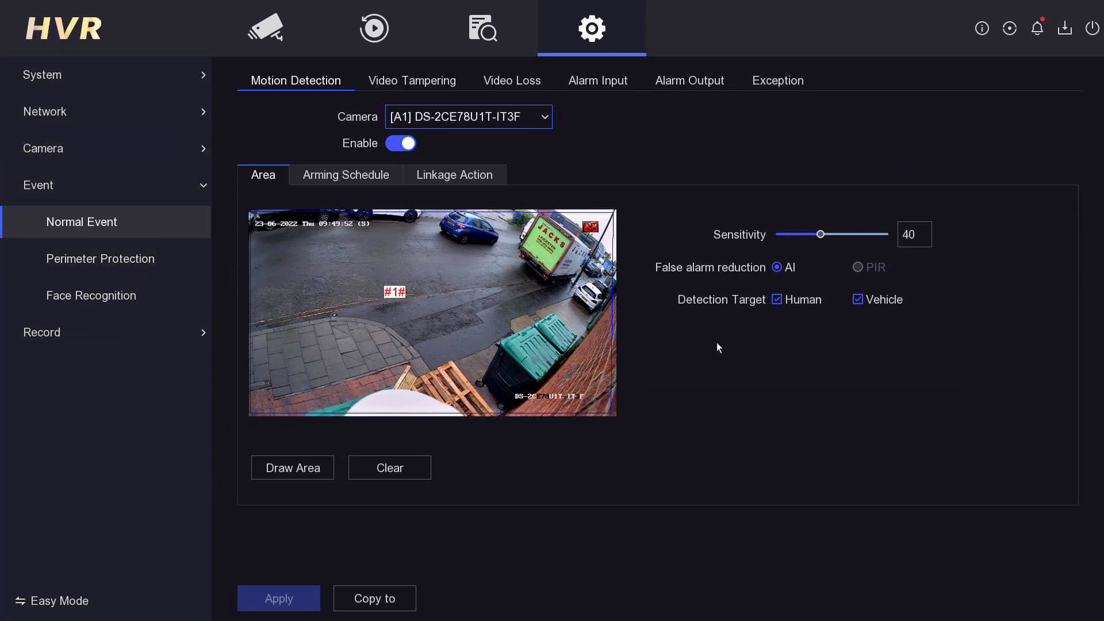
pyautogui.click(88, 263)
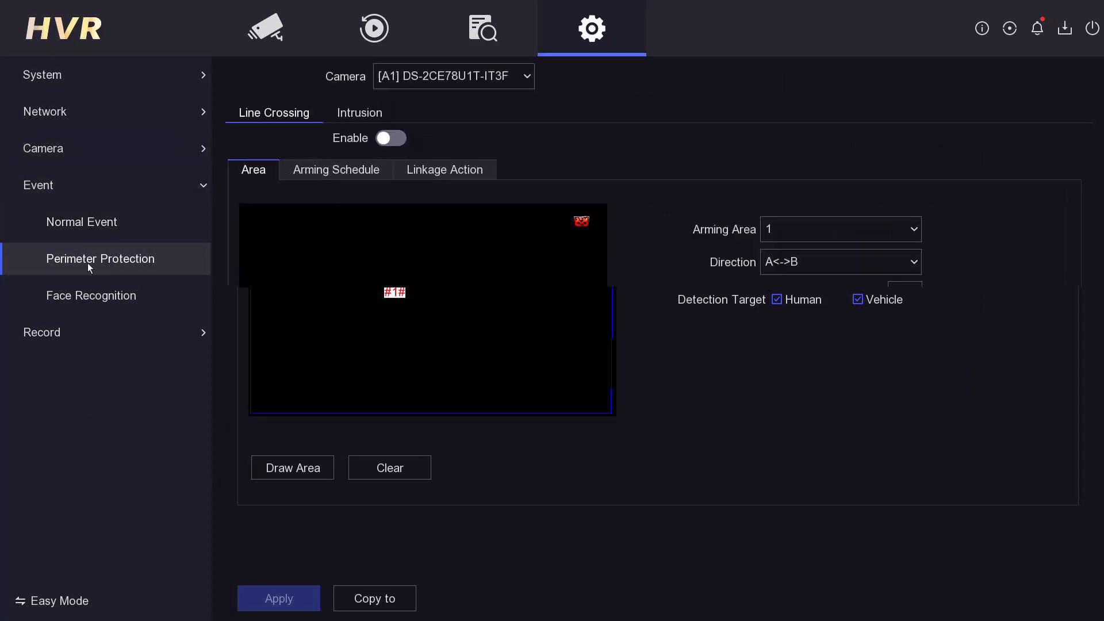
pyautogui.click(81, 309)
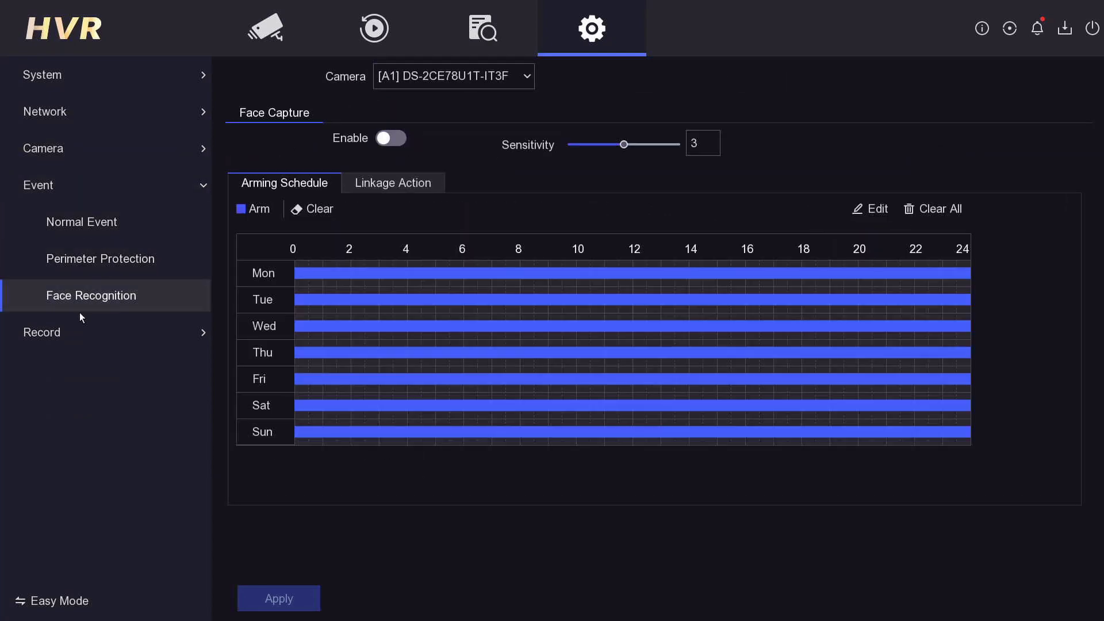
pyautogui.click(89, 248)
pyautogui.click(94, 220)
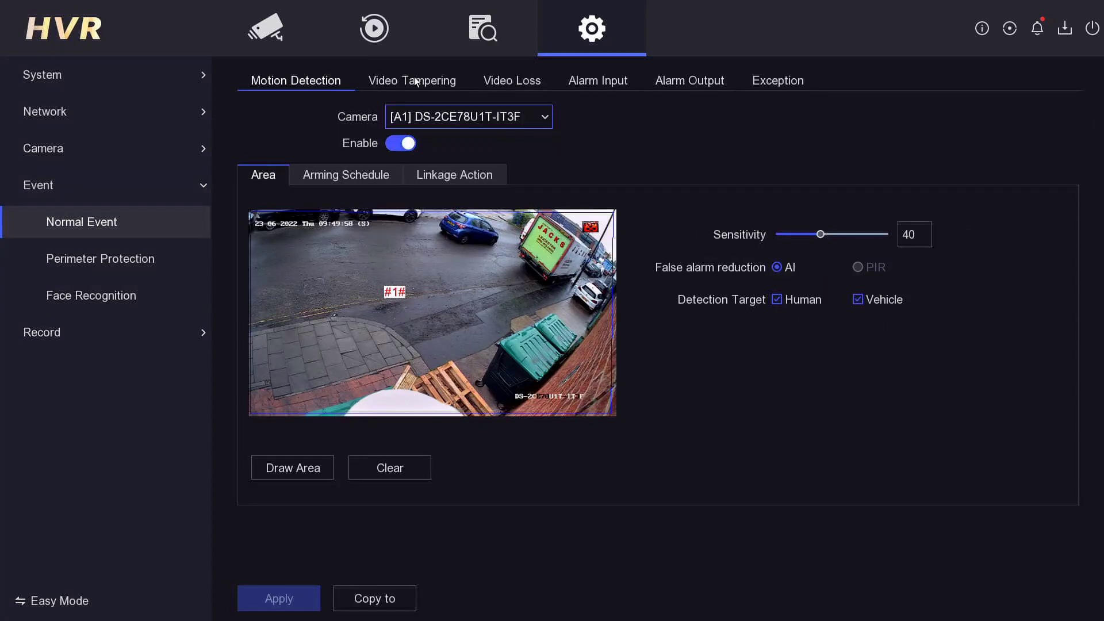
pyautogui.click(411, 77)
pyautogui.click(693, 86)
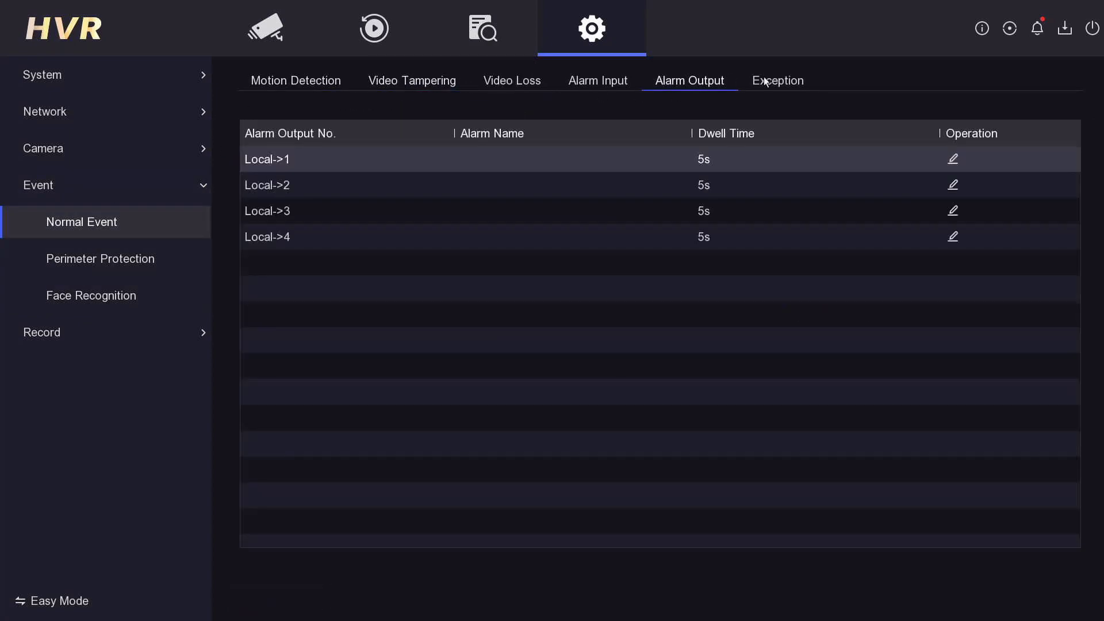
pyautogui.click(764, 78)
pyautogui.click(295, 81)
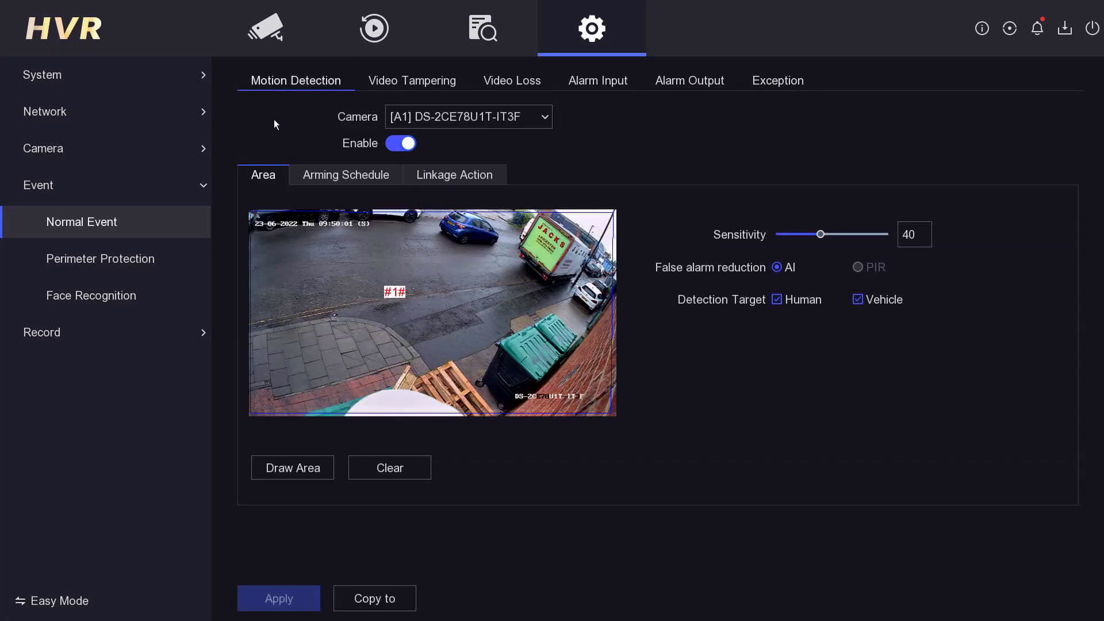
pyautogui.click(144, 258)
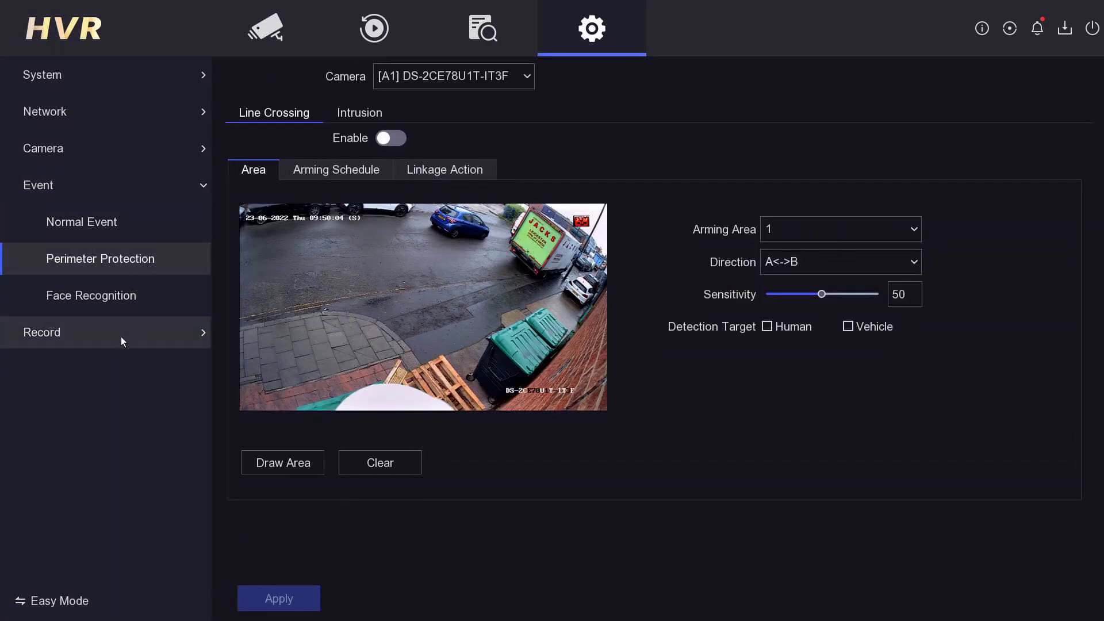
# Step: Review Record's schedule, stream parameters (audio source kept Auto, Sub-Stream), storage disks and storage-mode quotas
pyautogui.click(120, 335)
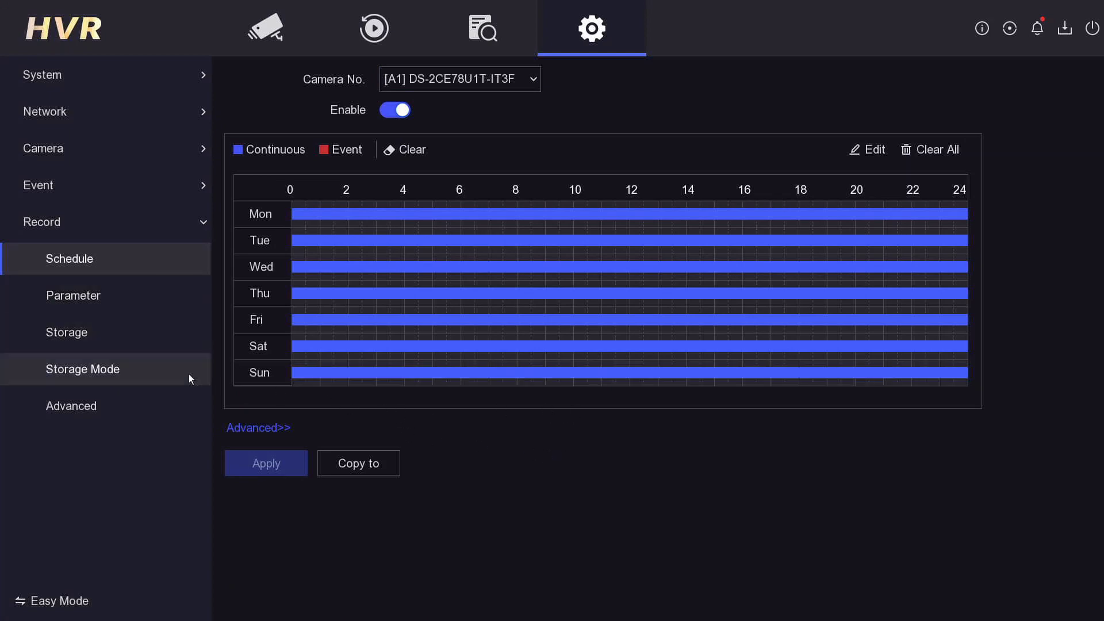
pyautogui.click(113, 295)
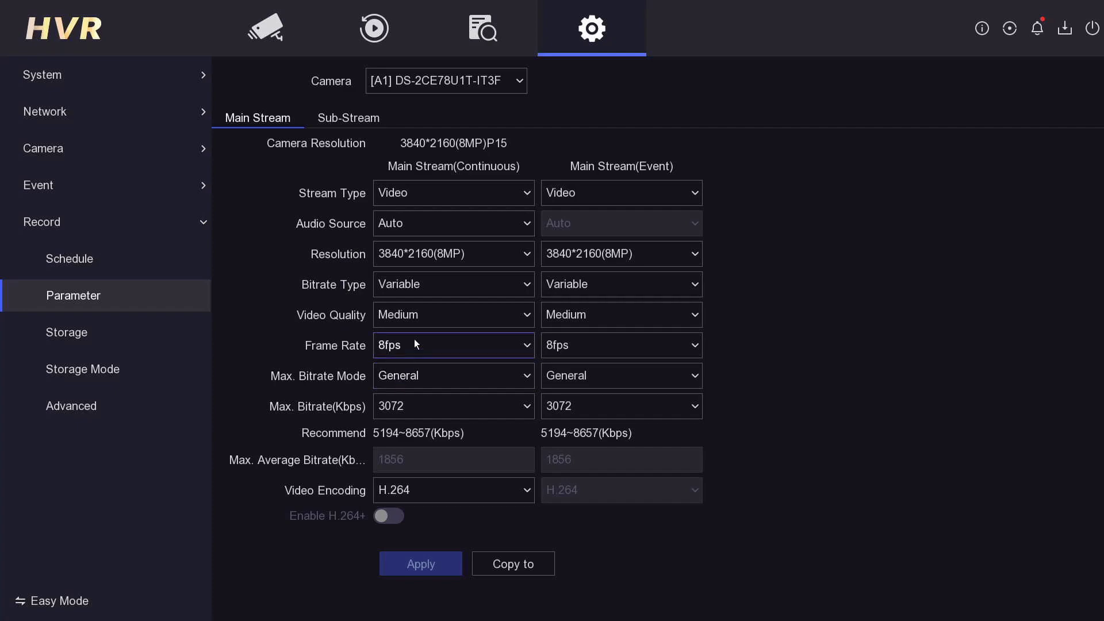
pyautogui.click(415, 223)
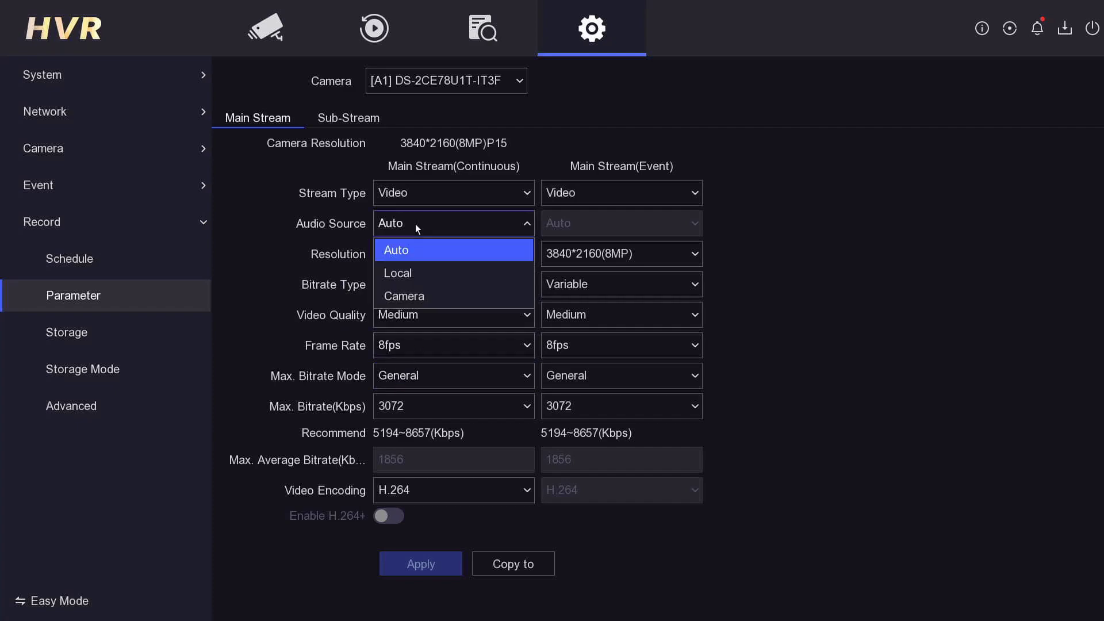
pyautogui.click(305, 238)
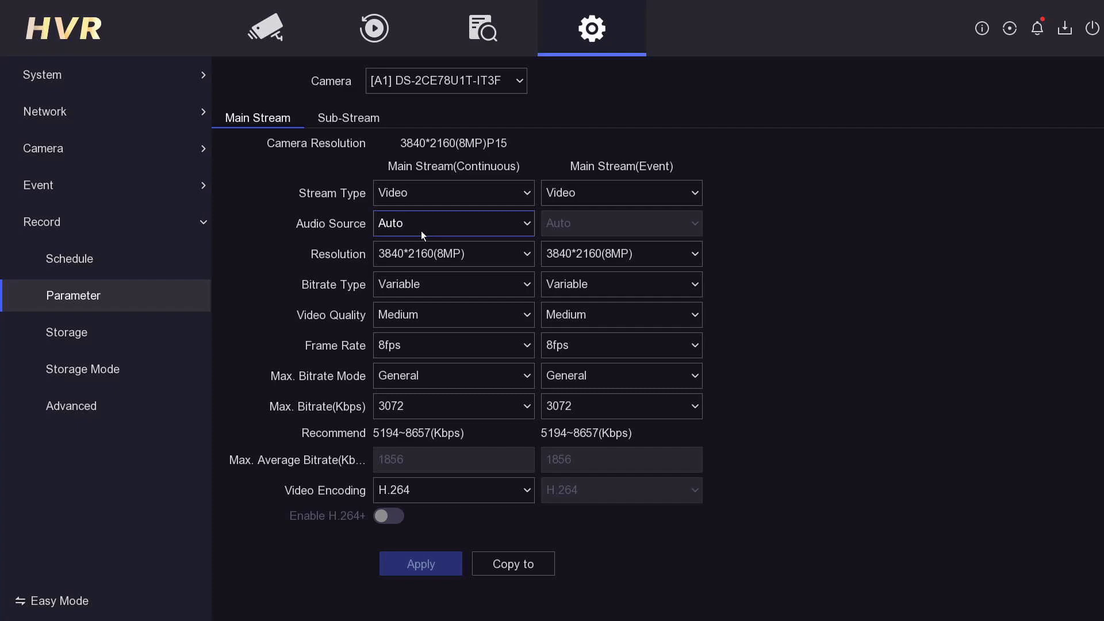
pyautogui.click(330, 120)
pyautogui.click(285, 122)
pyautogui.click(84, 342)
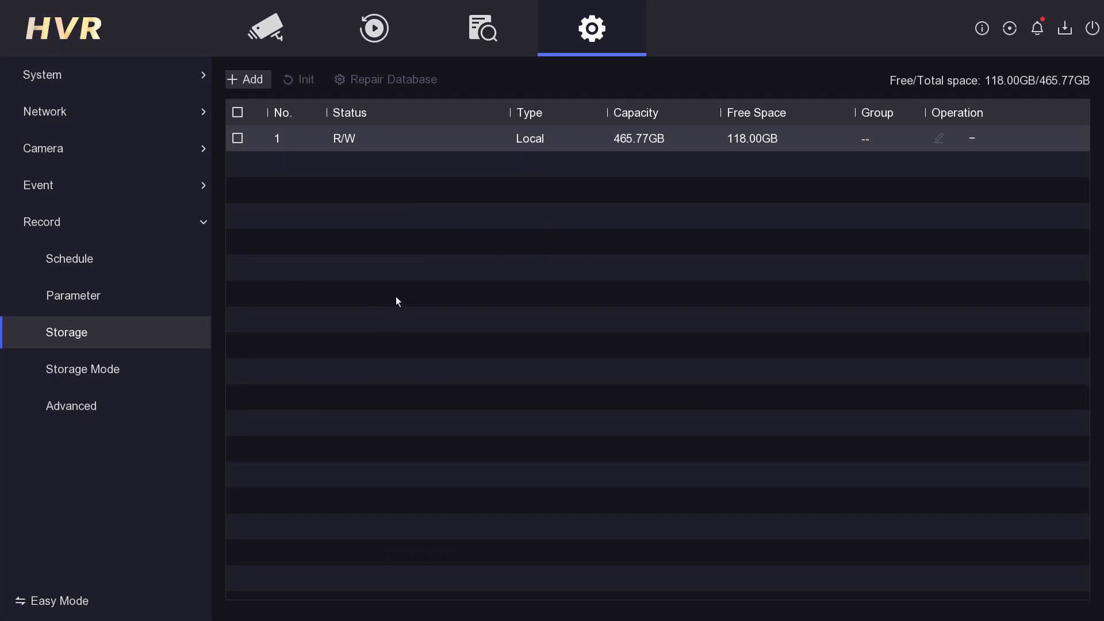
pyautogui.click(135, 374)
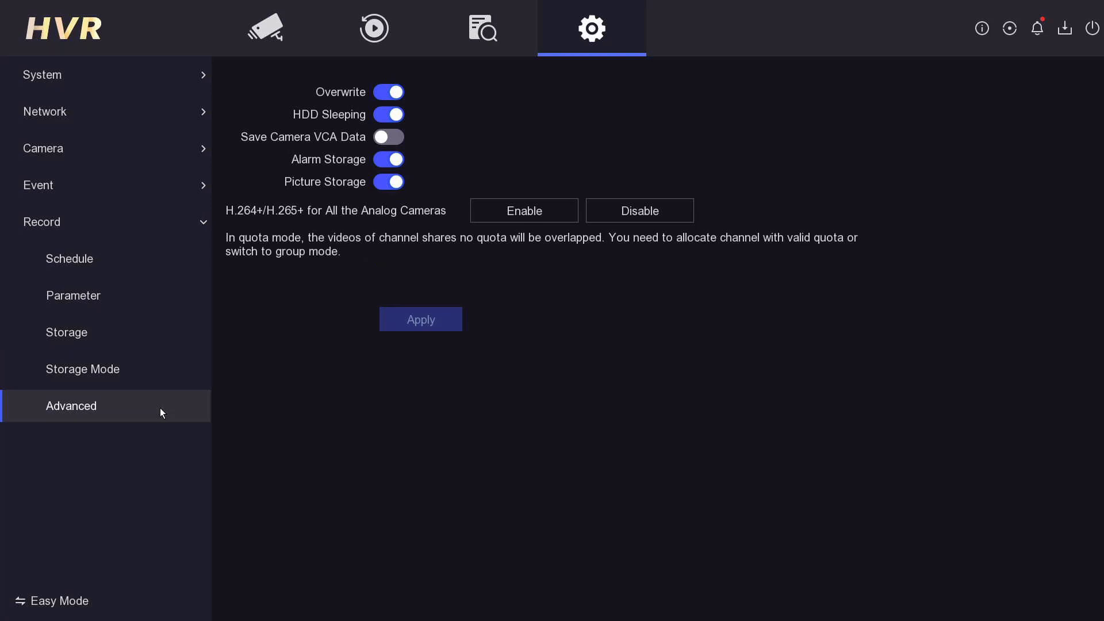
pyautogui.click(983, 26)
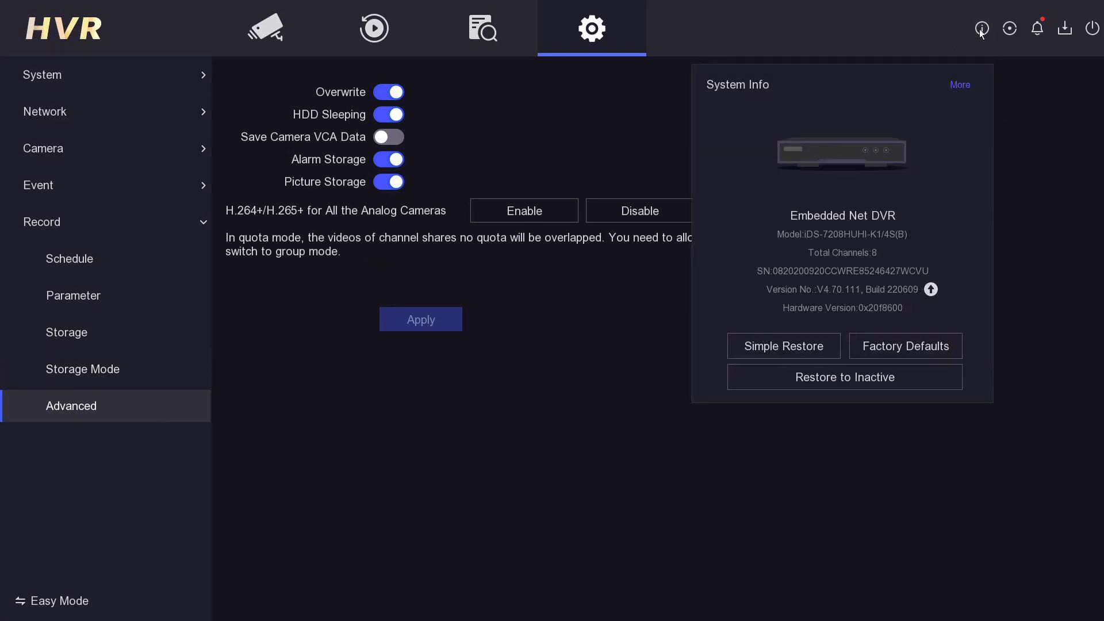
pyautogui.click(1009, 30)
pyautogui.click(1037, 30)
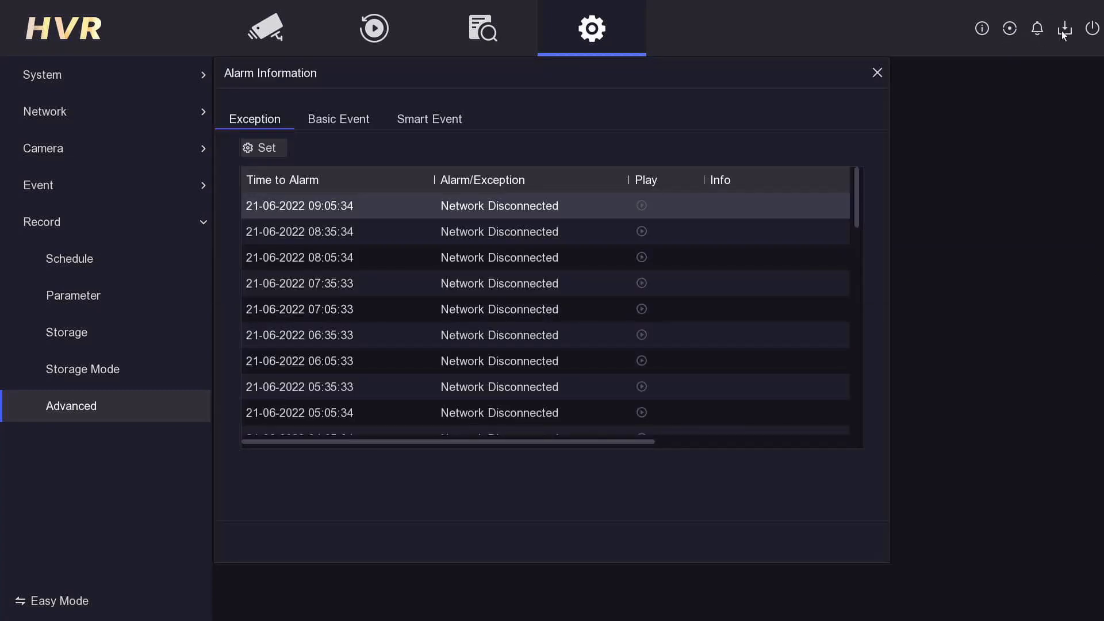
pyautogui.click(877, 73)
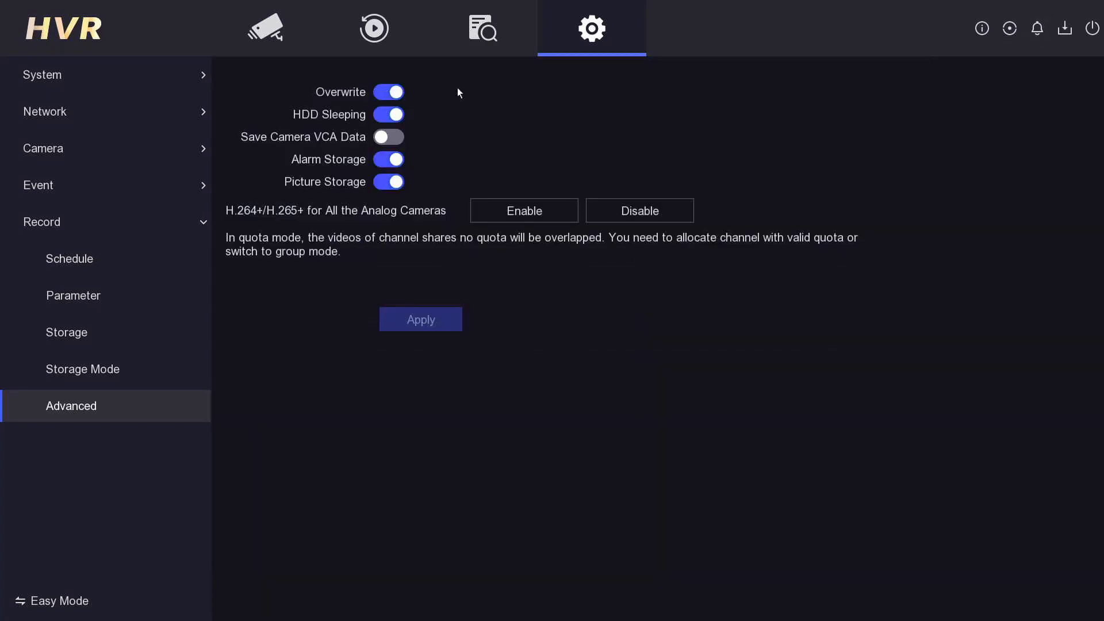